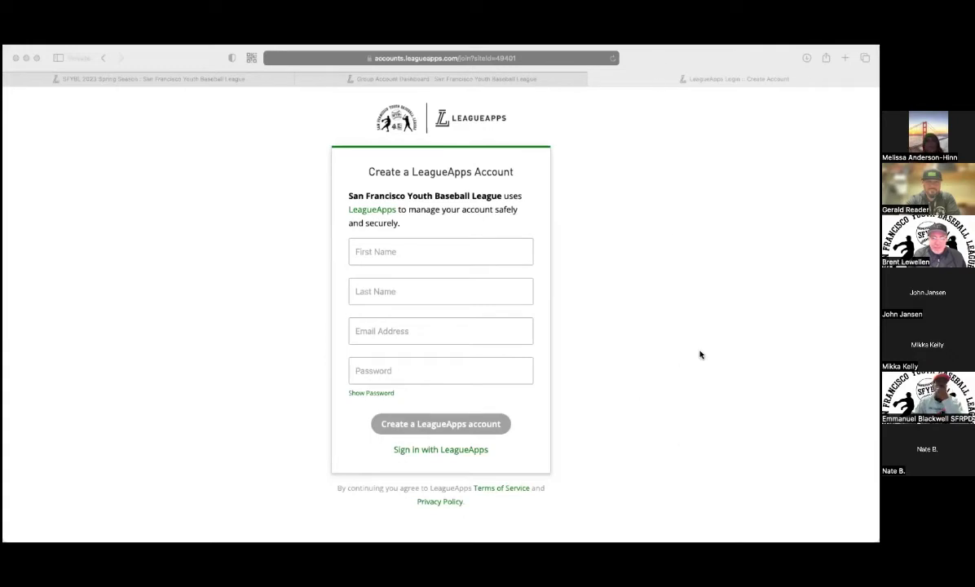
Create a LeagueApps account for the test parent with first name, last name, e-mail and password.
left_click(419, 253)
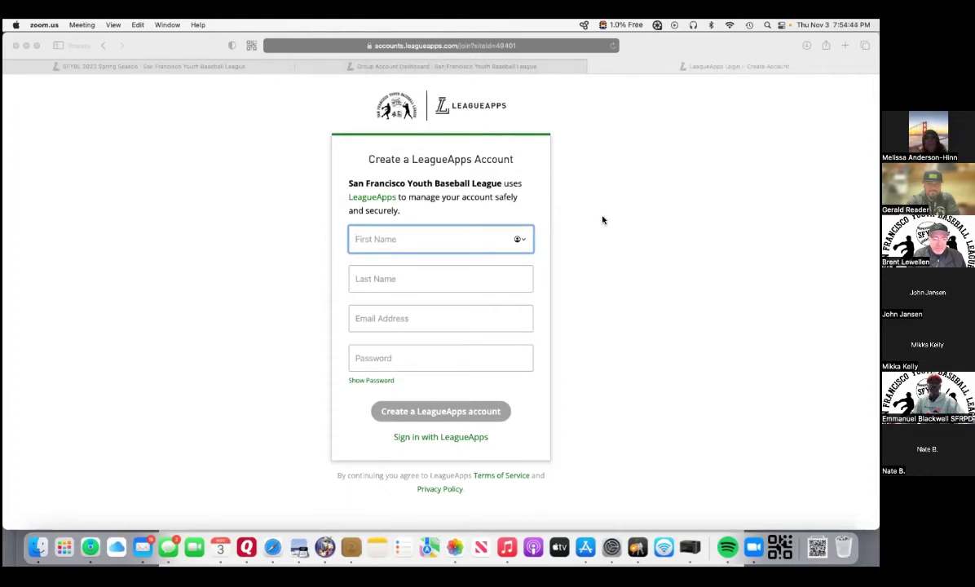
left_click(400, 239)
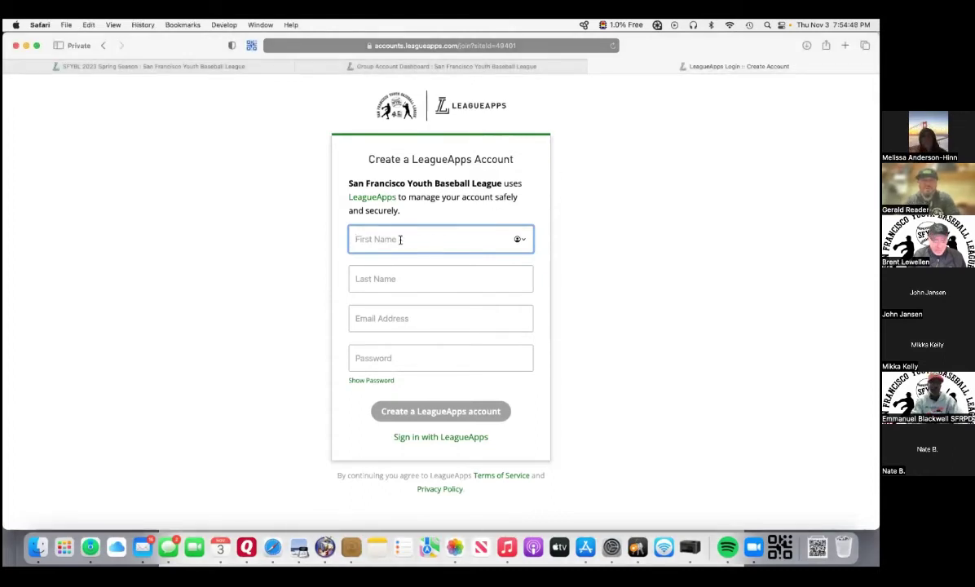
type("TEST")
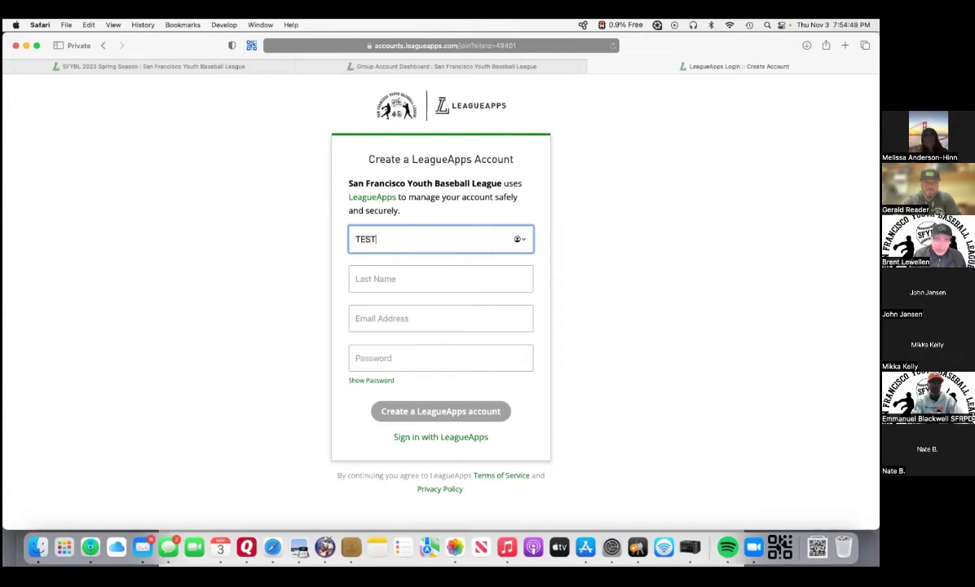
type("2")
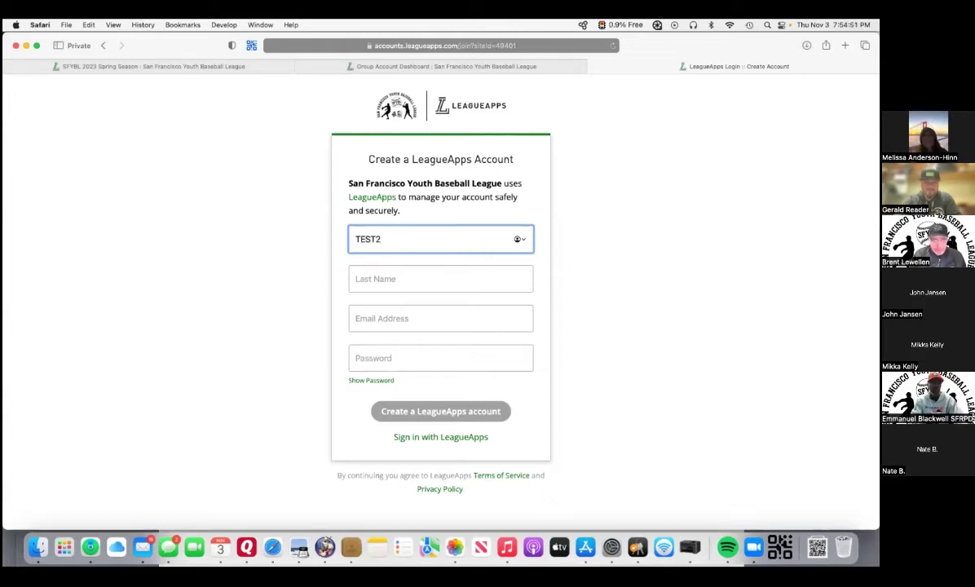
left_click(371, 279)
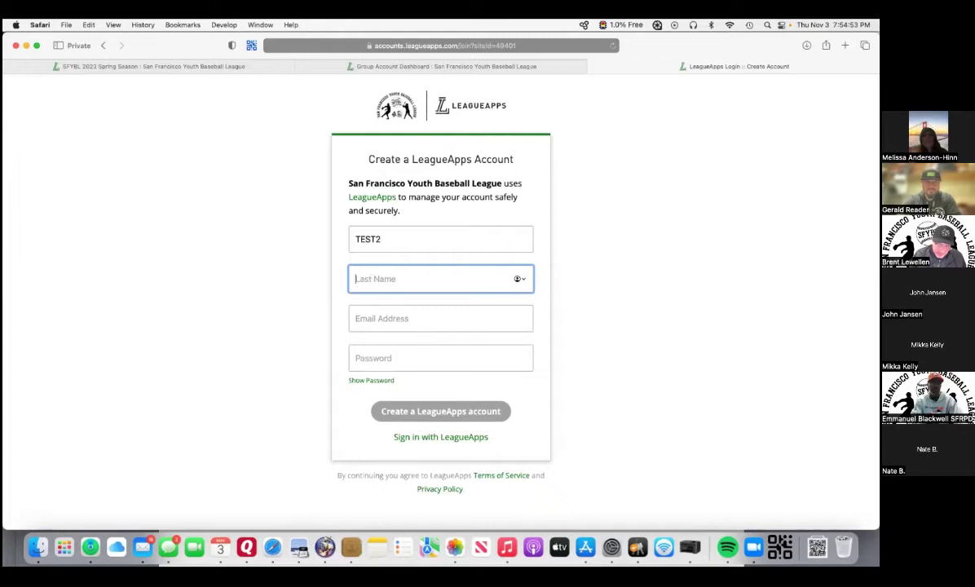
type("Lewellen")
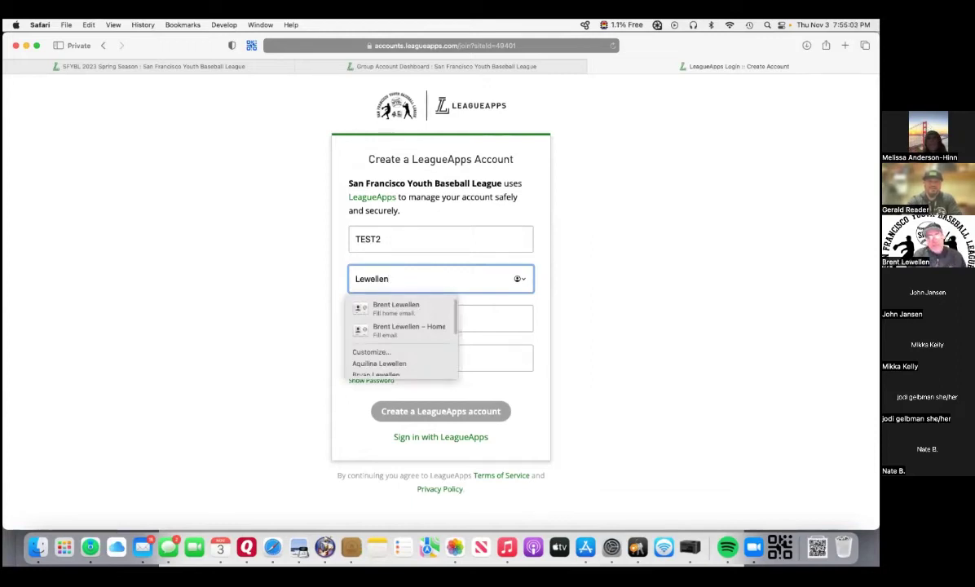
left_click(584, 245)
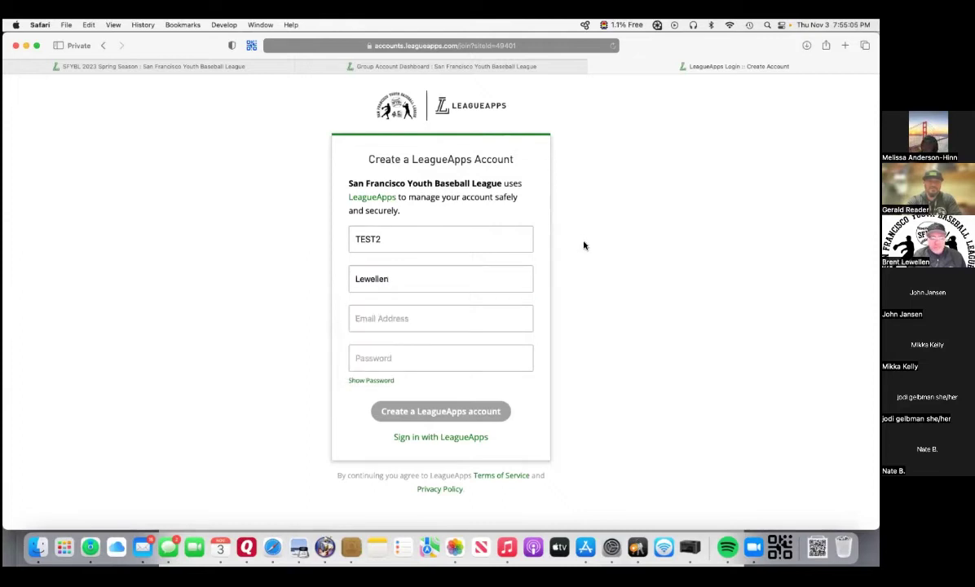
left_click(410, 318)
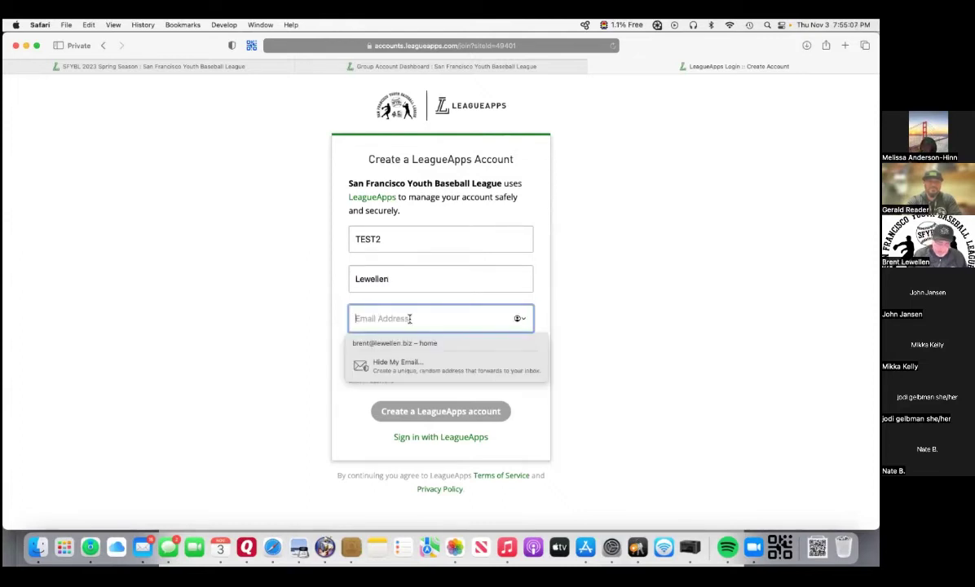
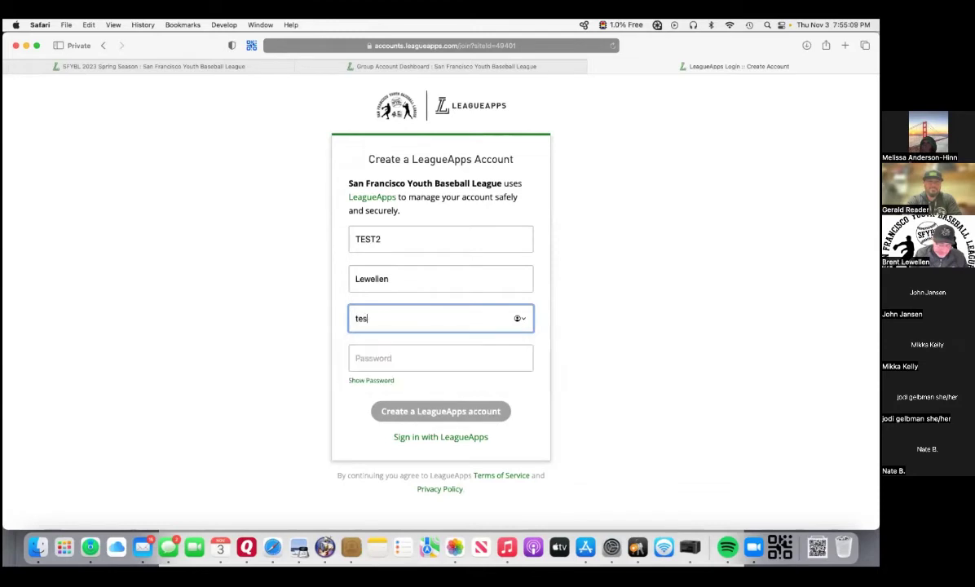
left_click(408, 360)
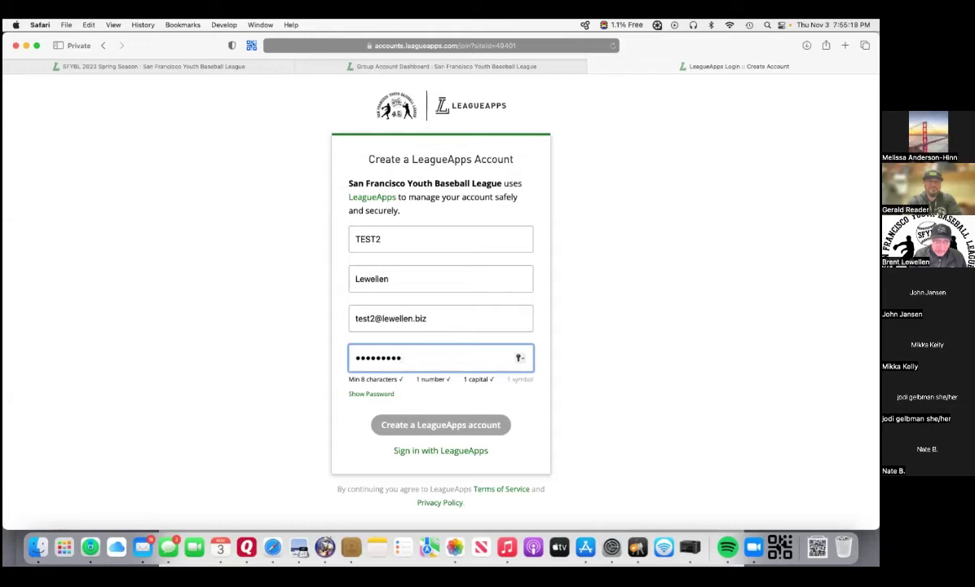
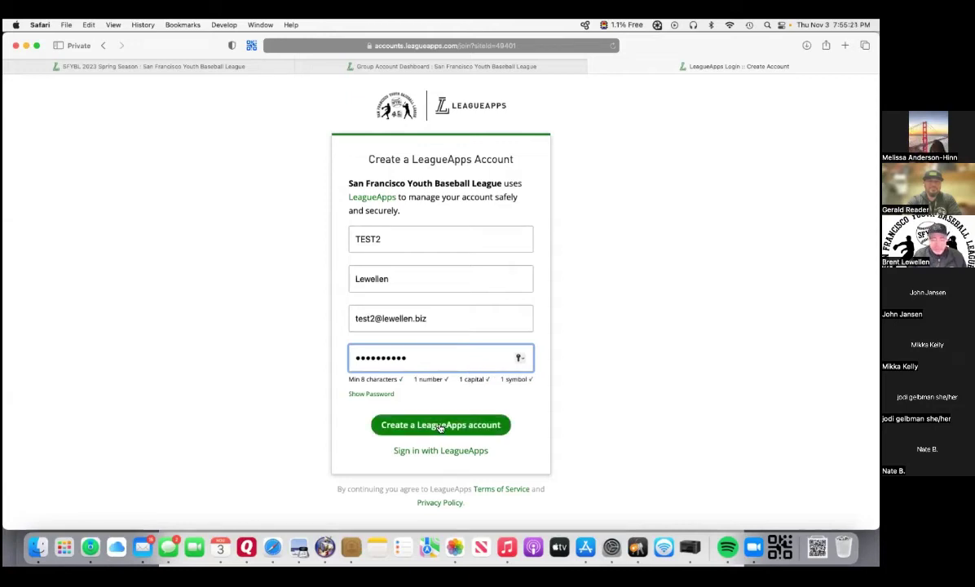
left_click(441, 425)
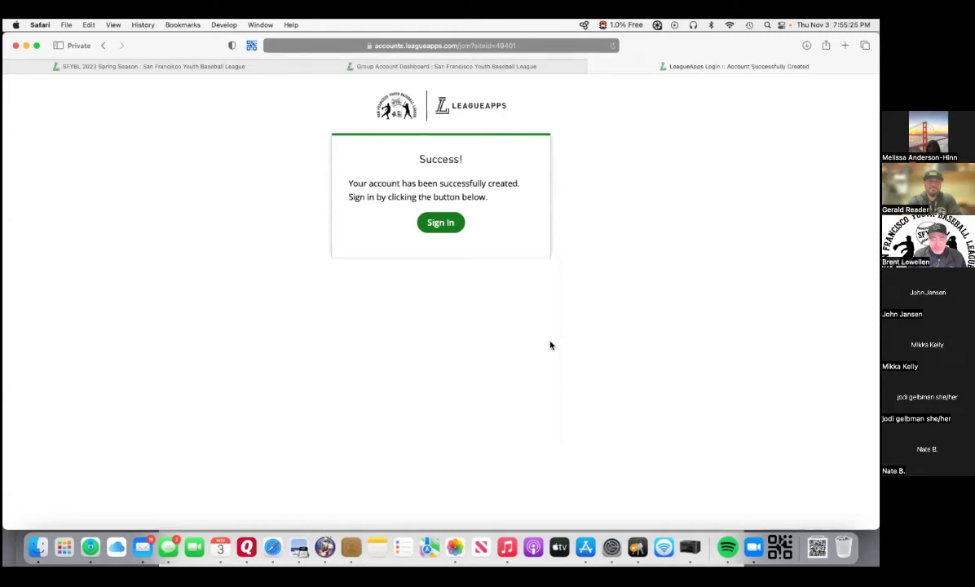
Sign in to LeagueApps using the new account's e-mail and password.
left_click(448, 228)
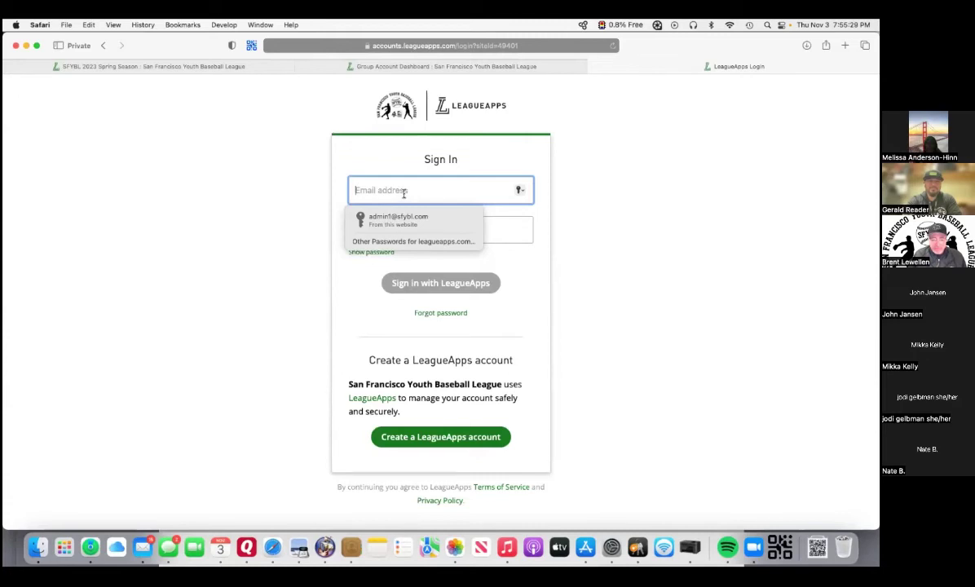
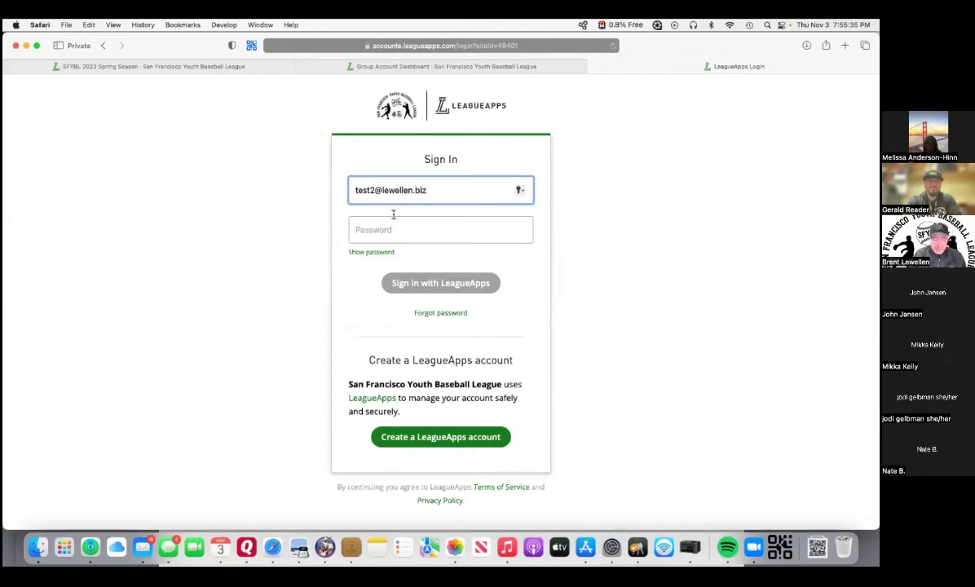
left_click(389, 232)
type("••••••••")
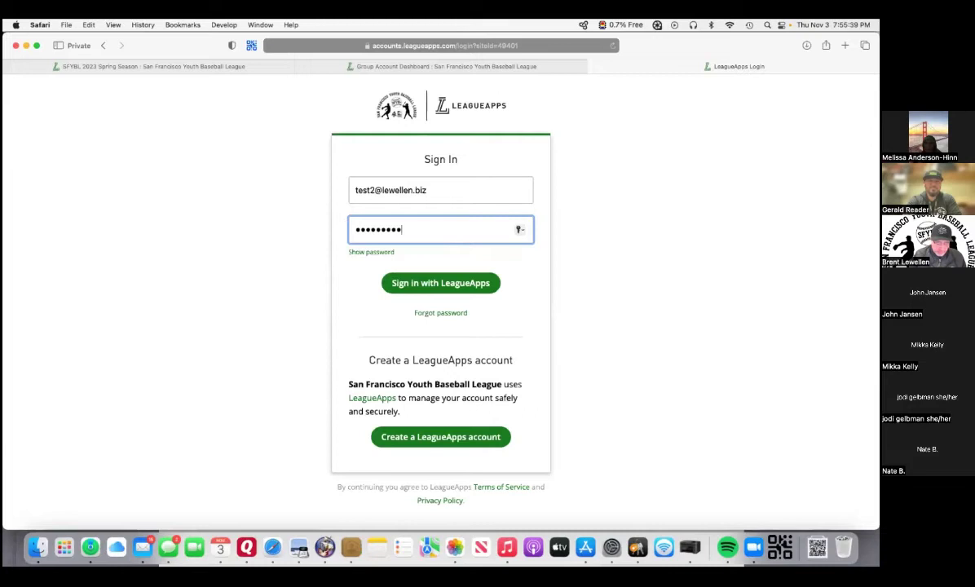
left_click(424, 282)
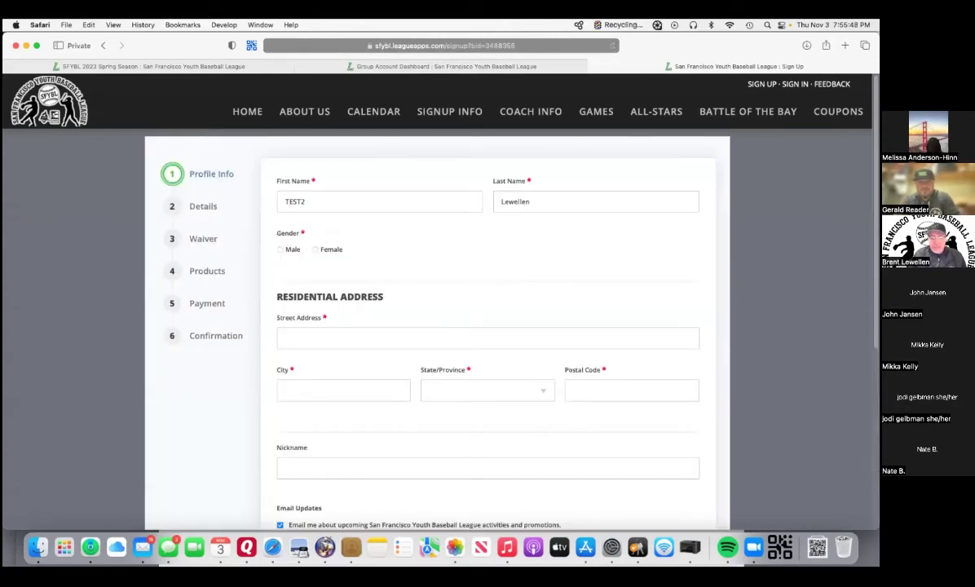
Autofill the residential address from a saved contact and enter a nickname.
scroll(688, 295, "down", 1)
left_click(687, 295)
left_click(682, 292)
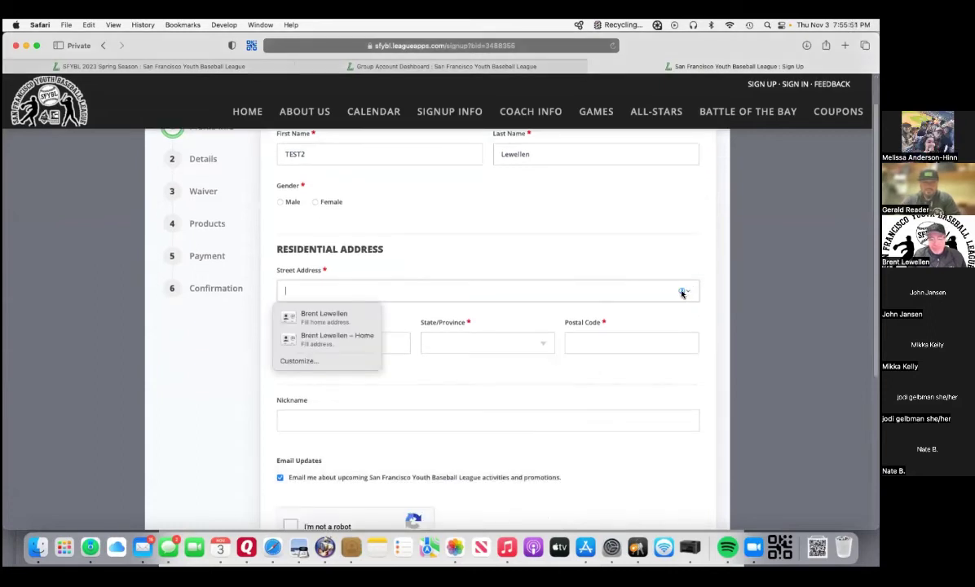
left_click(371, 317)
left_click(417, 423)
type("Bucky")
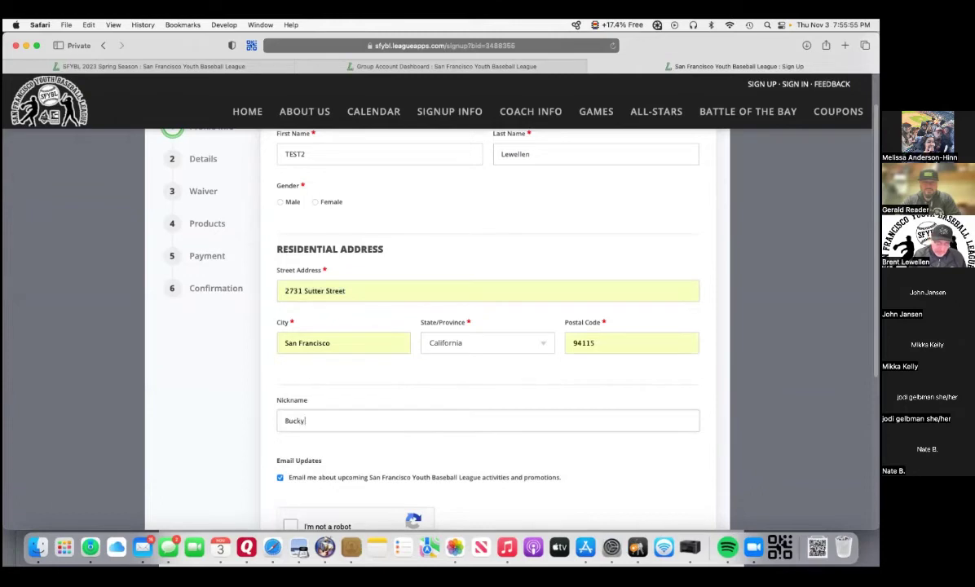
Pass the reCAPTCHA check by selecting the traffic-light squares.
scroll(461, 409, "down", 5)
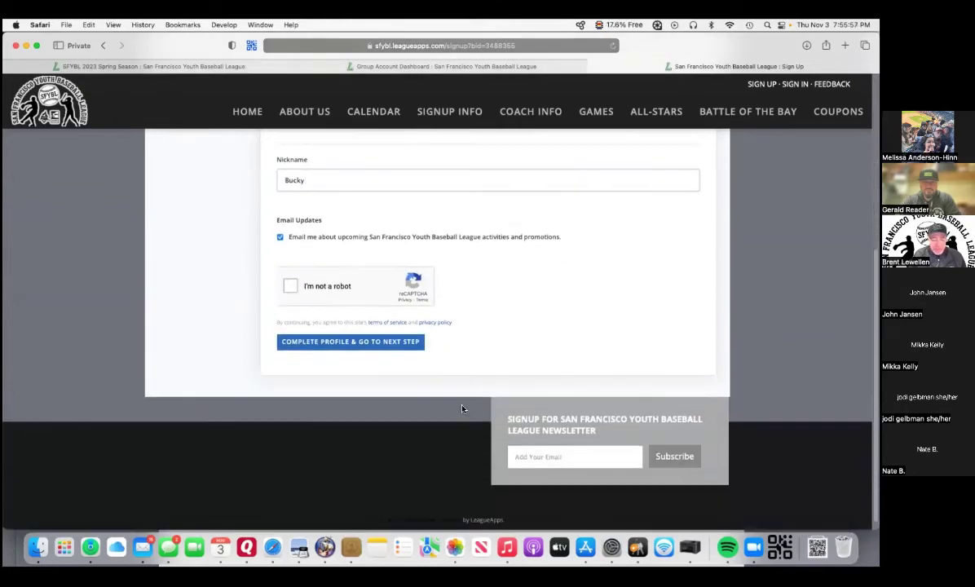
left_click(289, 286)
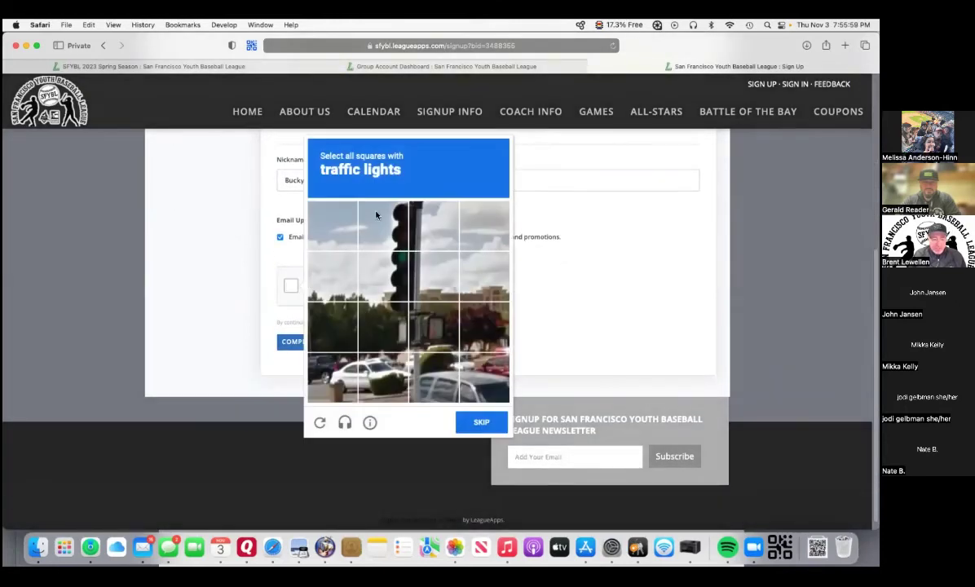
left_click(403, 226)
left_click(401, 274)
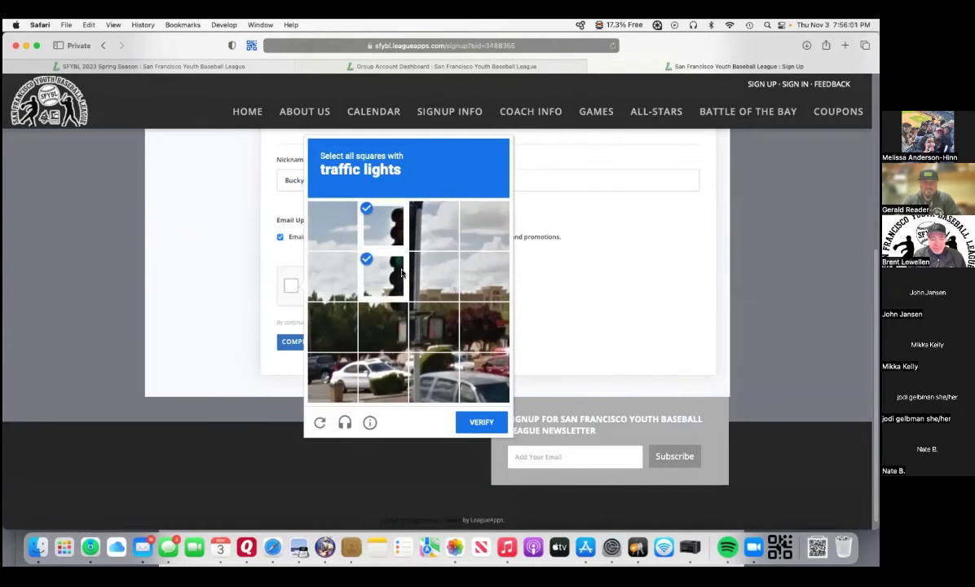
left_click(397, 310)
left_click(436, 320)
left_click(482, 422)
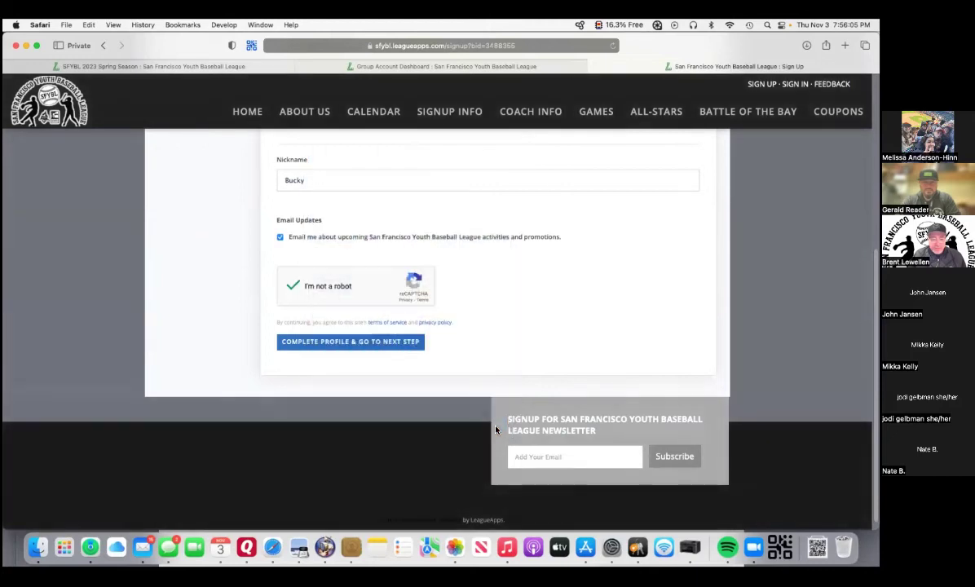
Set the gender to Male and submit the completed profile.
left_click(388, 343)
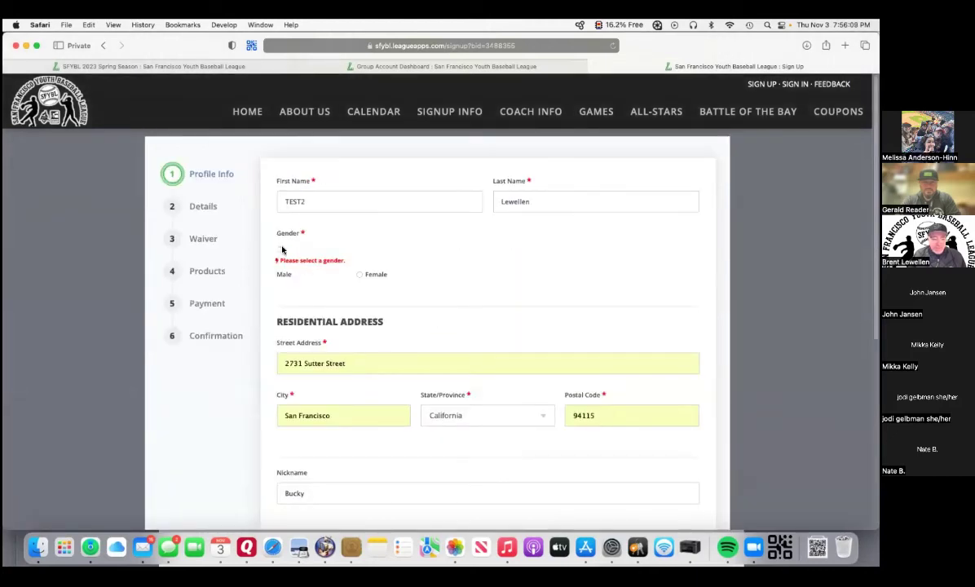
left_click(283, 249)
scroll(416, 253, "down", 5)
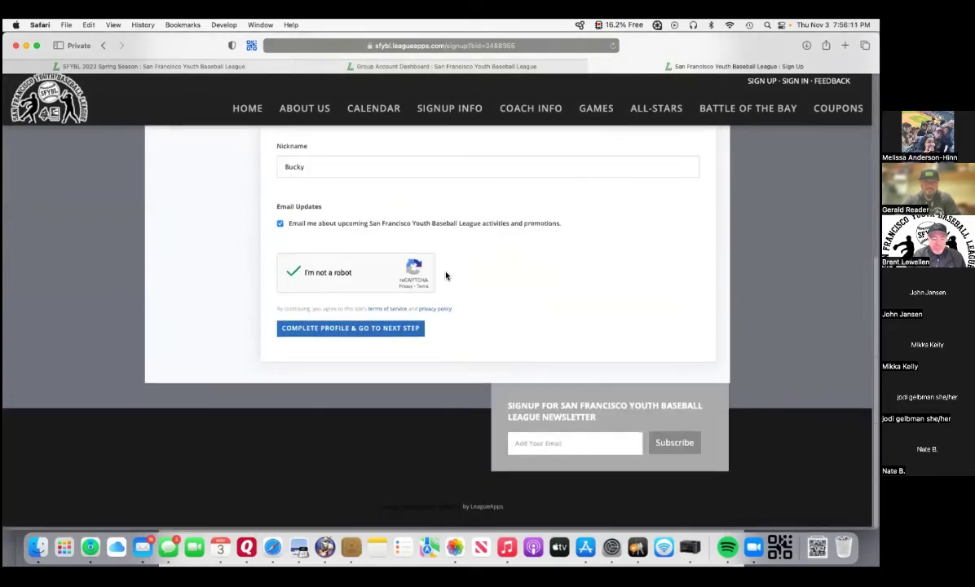
left_click(360, 336)
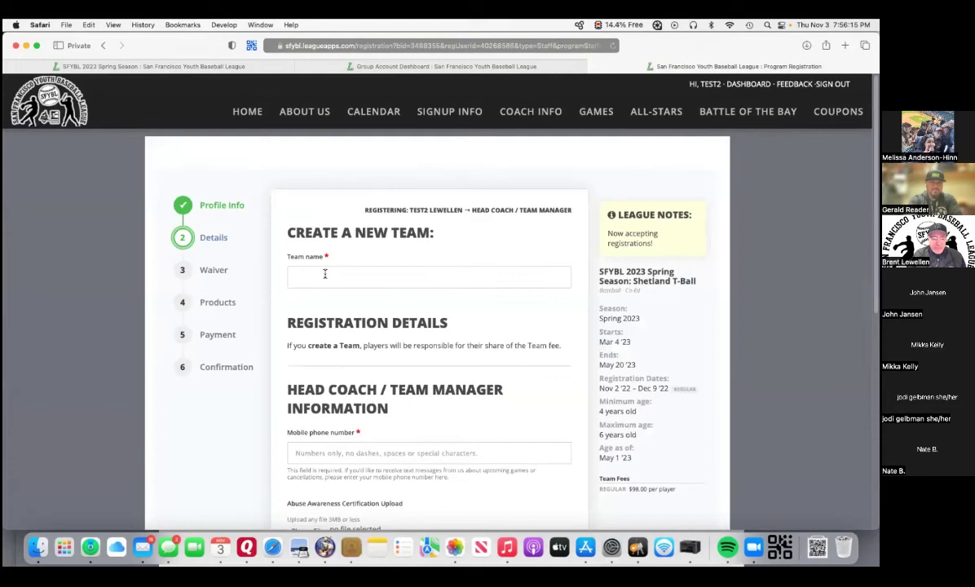
Enter 'Orcas-Lewellen-GPS2' as the name of the new team.
left_click(325, 274)
type("Orca")
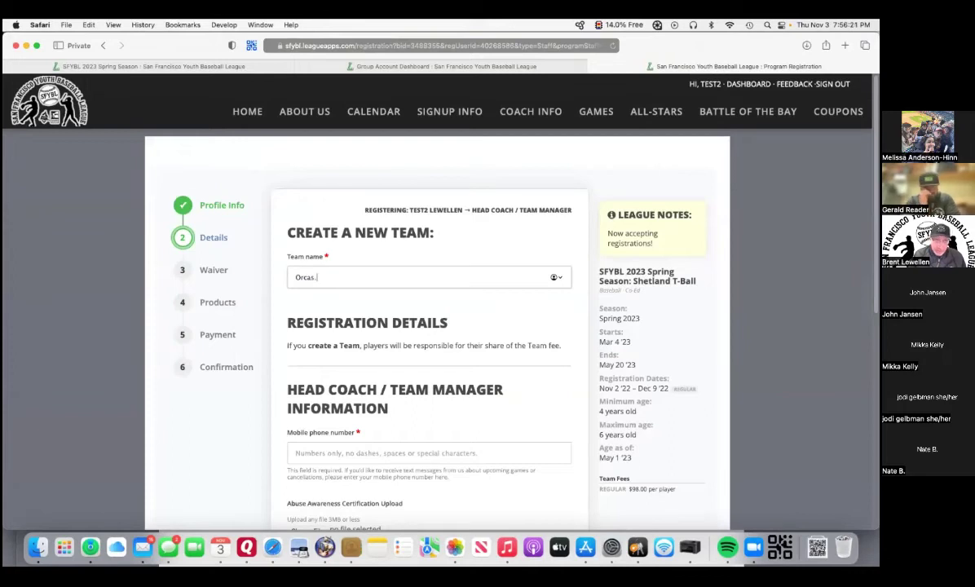
type("s-Lewellen")
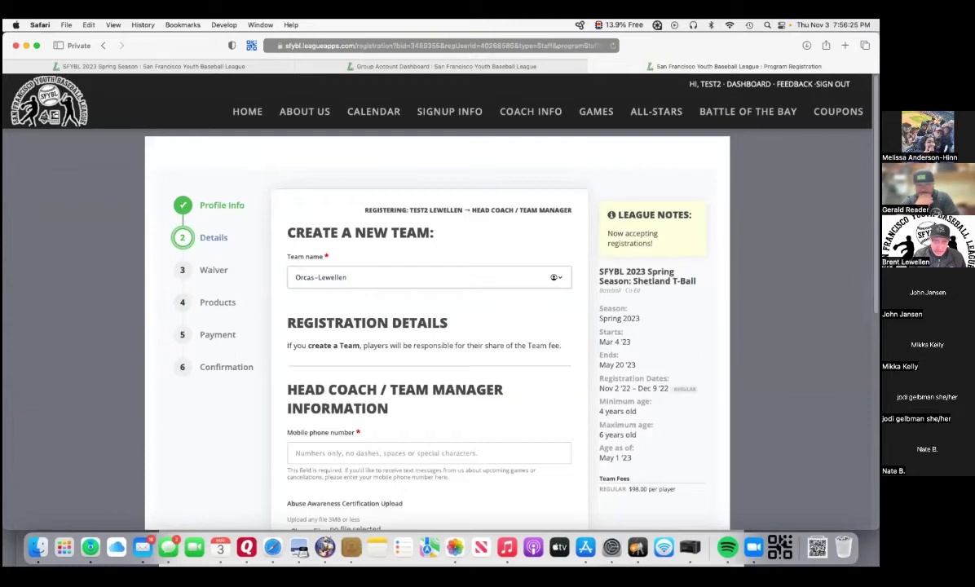
type("-GPS")
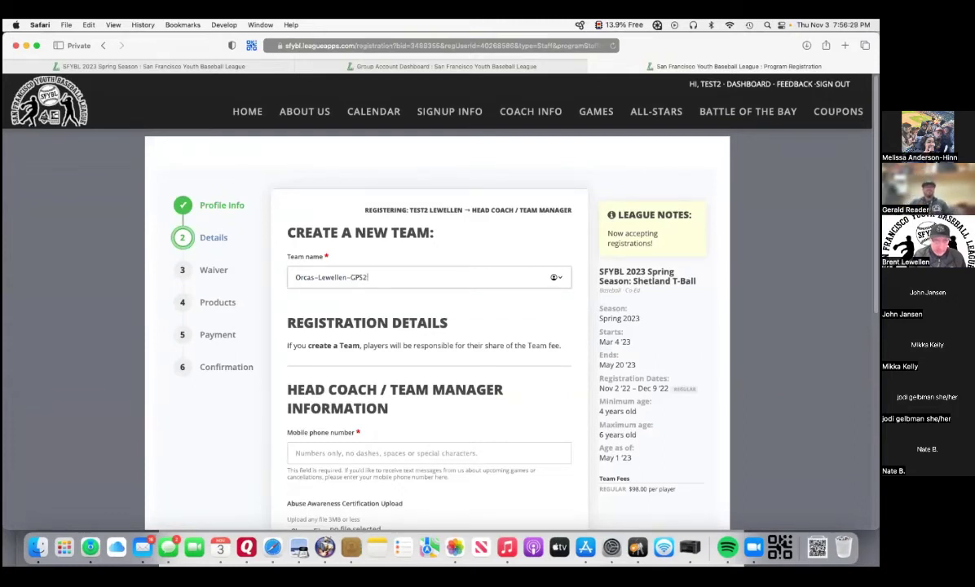
type("2")
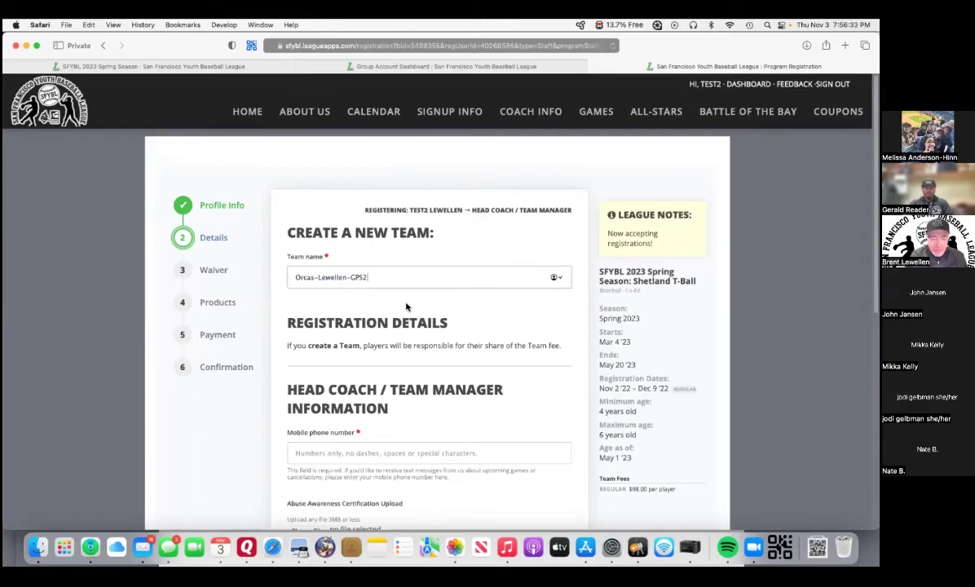
scroll(407, 306, "down", 2)
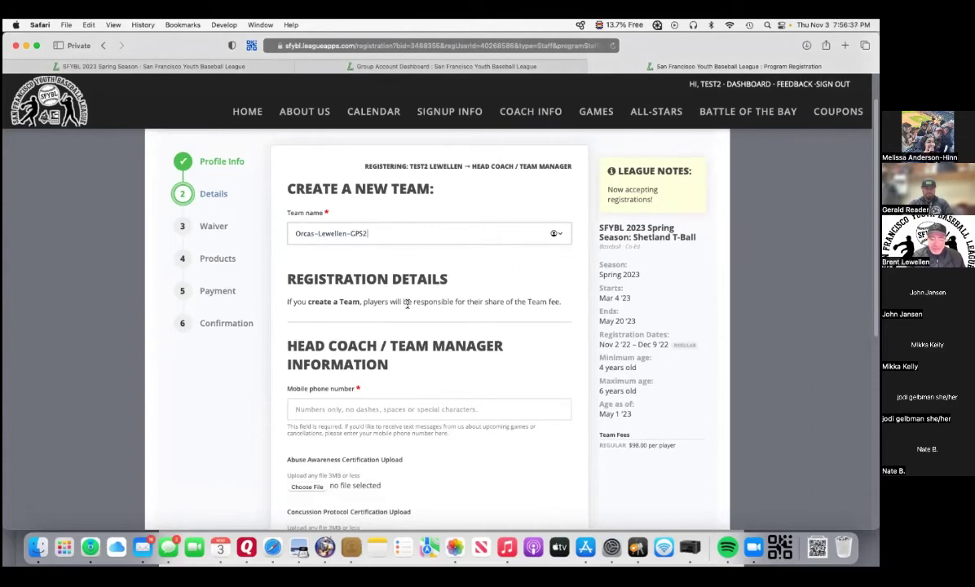
scroll(428, 305, "up", 2)
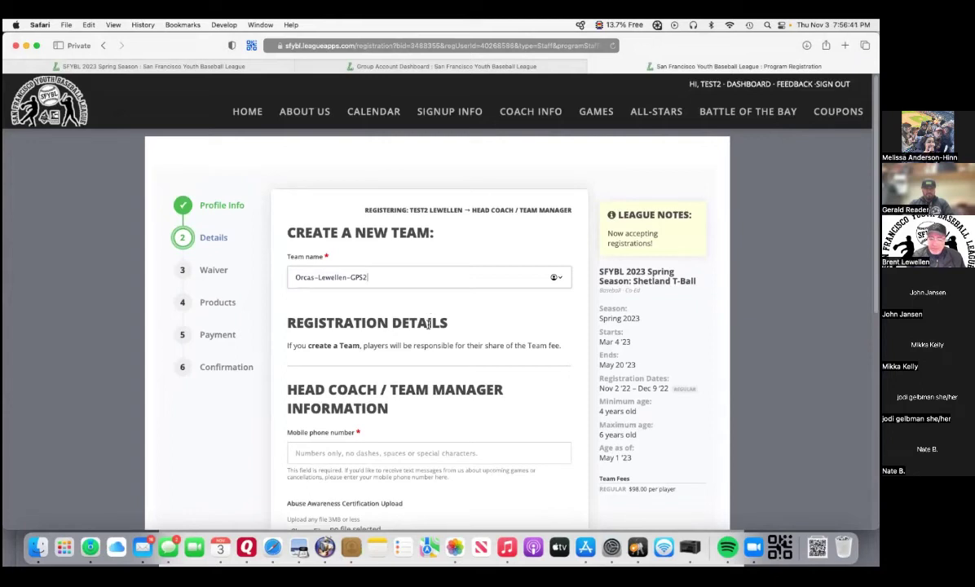
scroll(427, 324, "down", 1)
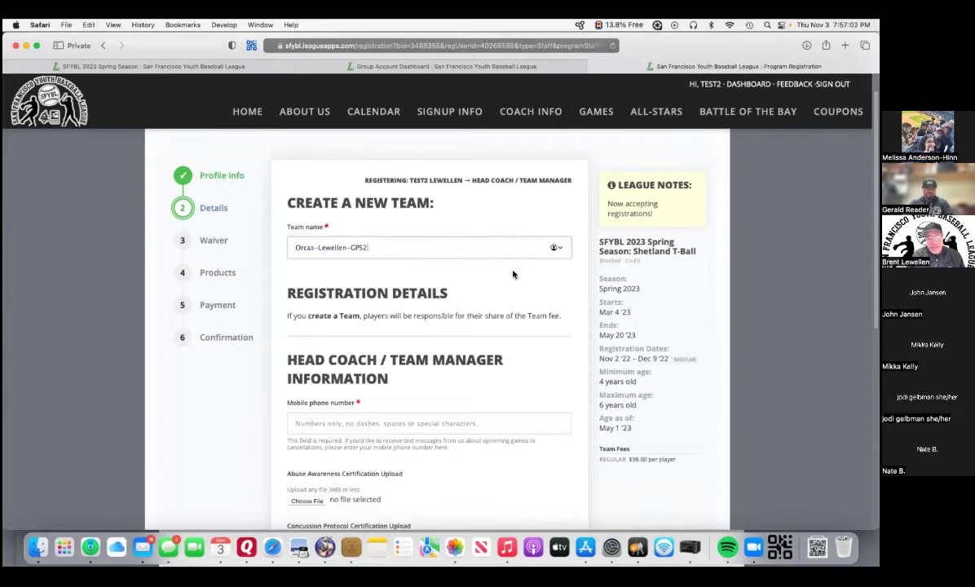
Enter the head coach's mobile phone number on the Details form.
scroll(337, 358, "down", 2)
left_click(318, 334)
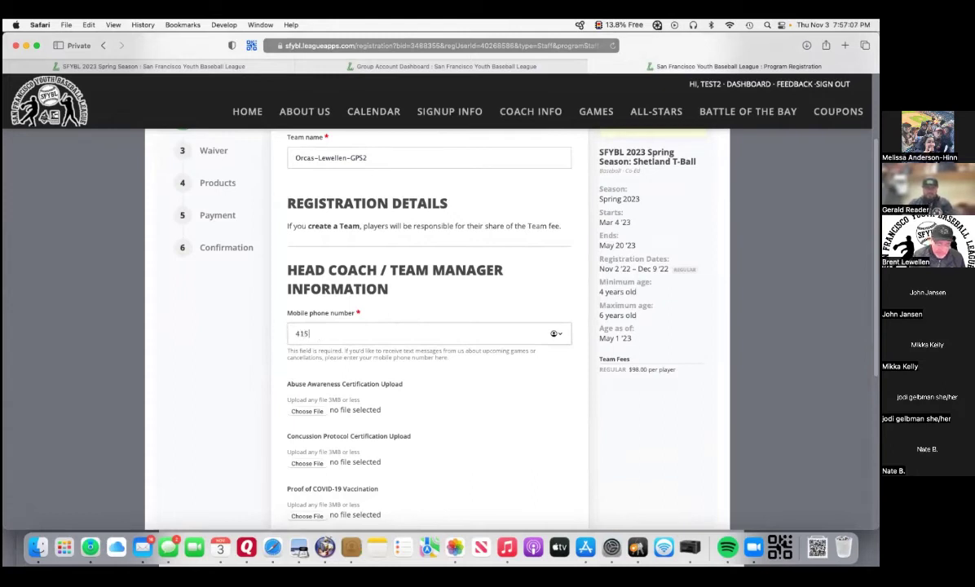
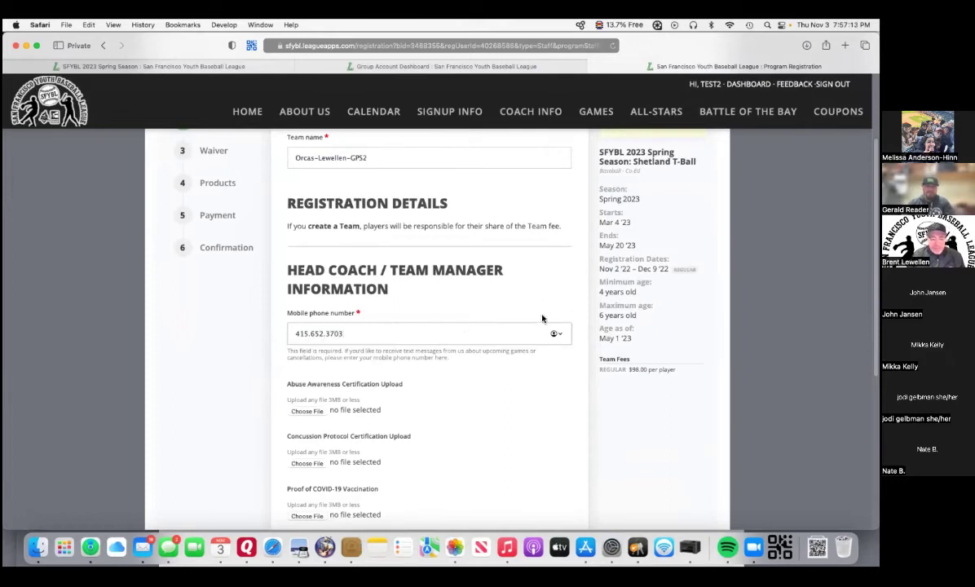
scroll(602, 420, "down", 2)
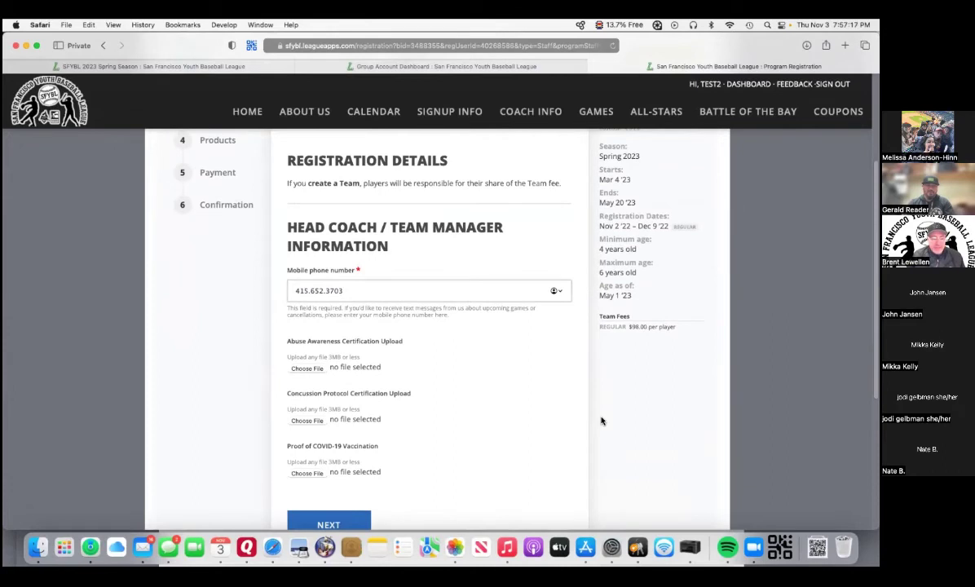
scroll(601, 421, "up", 3)
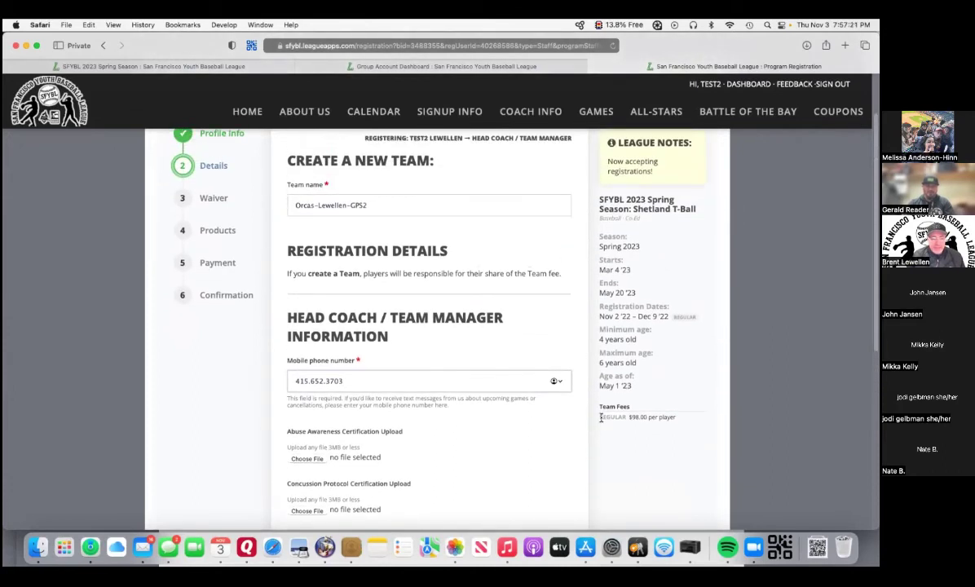
mouse_move(474, 110)
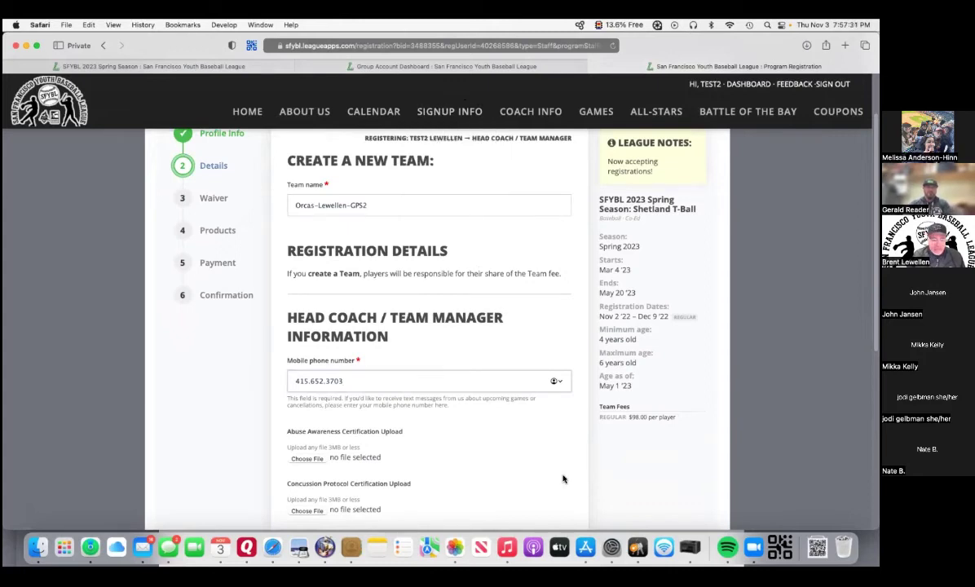
scroll(562, 477, "down", 2)
scroll(562, 479, "down", 1)
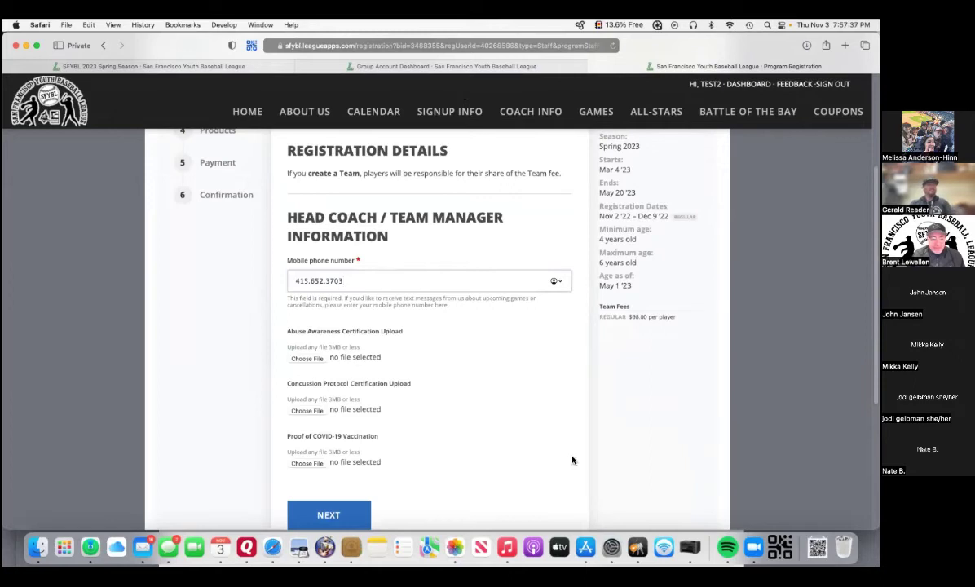
scroll(521, 359, "down", 1)
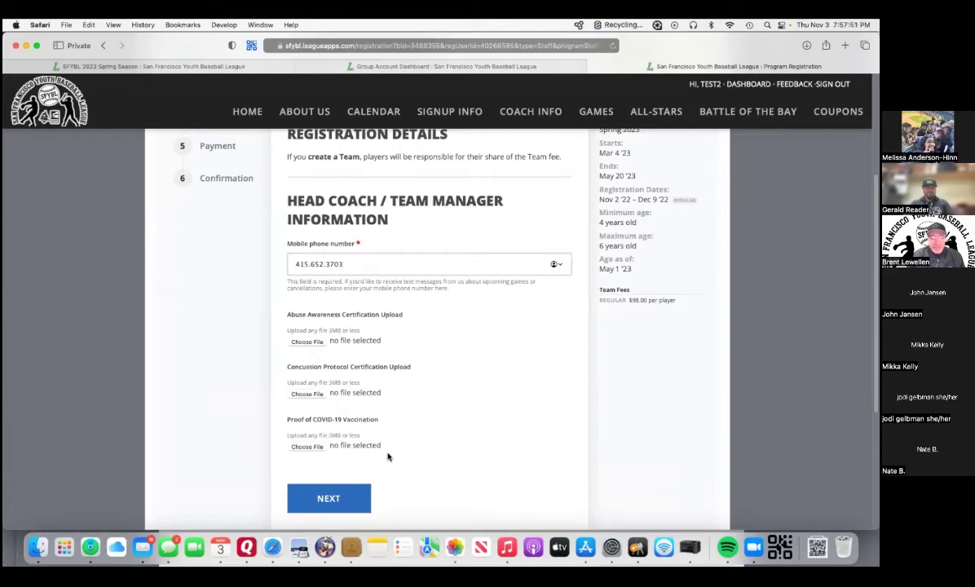
Fix the invalid phone number by deleting a dot and resubmit the team details.
left_click(334, 501)
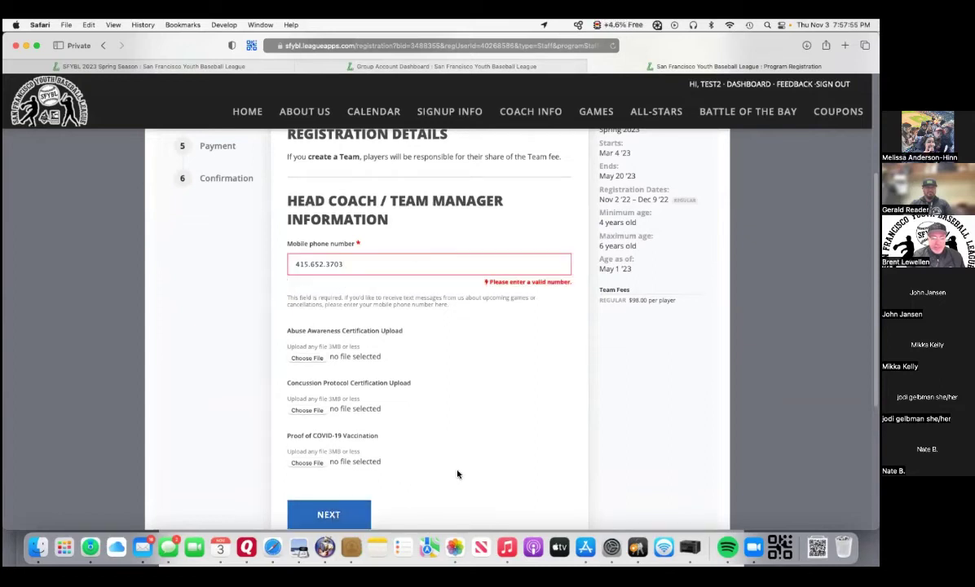
left_click(311, 266)
key("BackSpace")
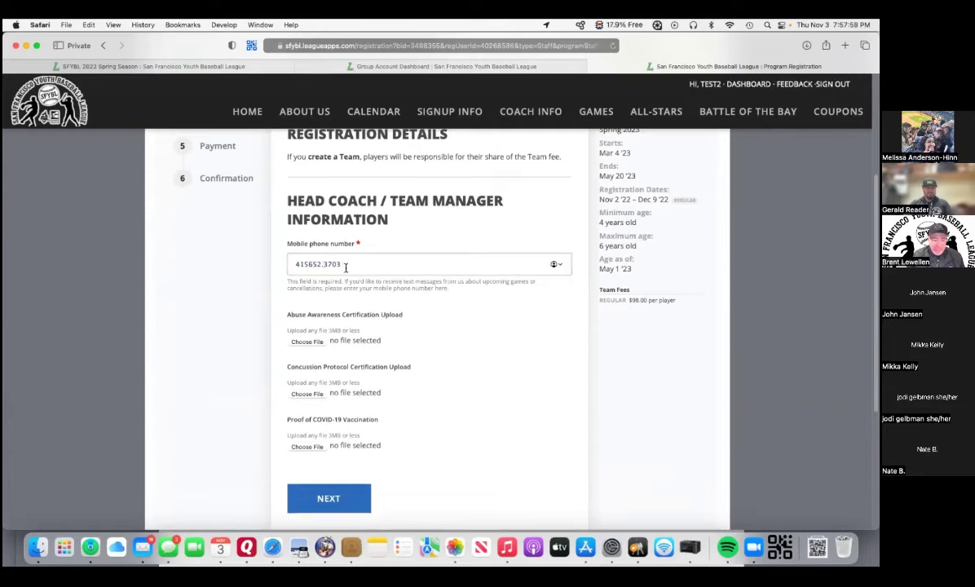
left_click(344, 495)
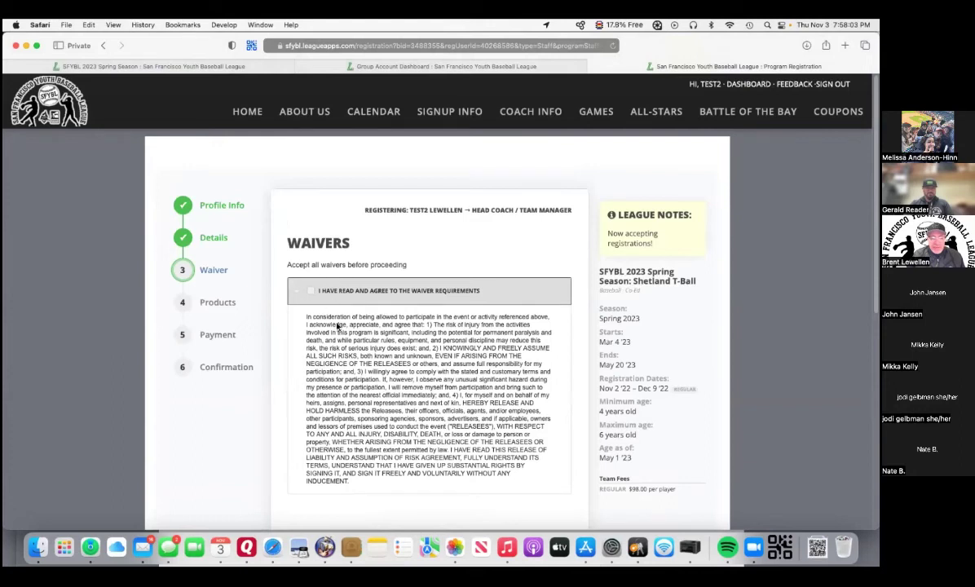
Agree to the waiver and save the team.
left_click(311, 292)
scroll(311, 297, "down", 1)
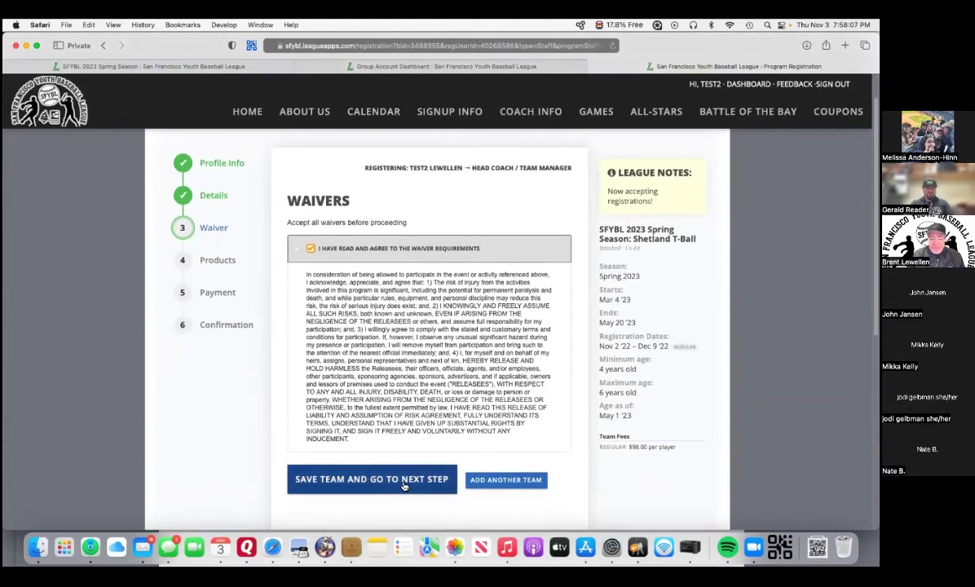
left_click(403, 486)
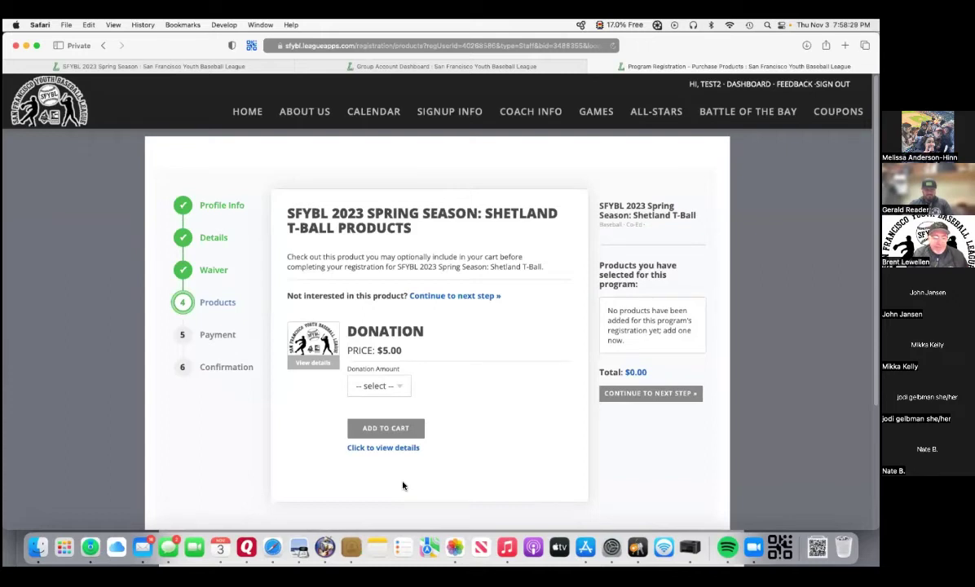
Skip the optional donation product and complete the Shetland T-Ball registration.
left_click(406, 395)
left_click(476, 408)
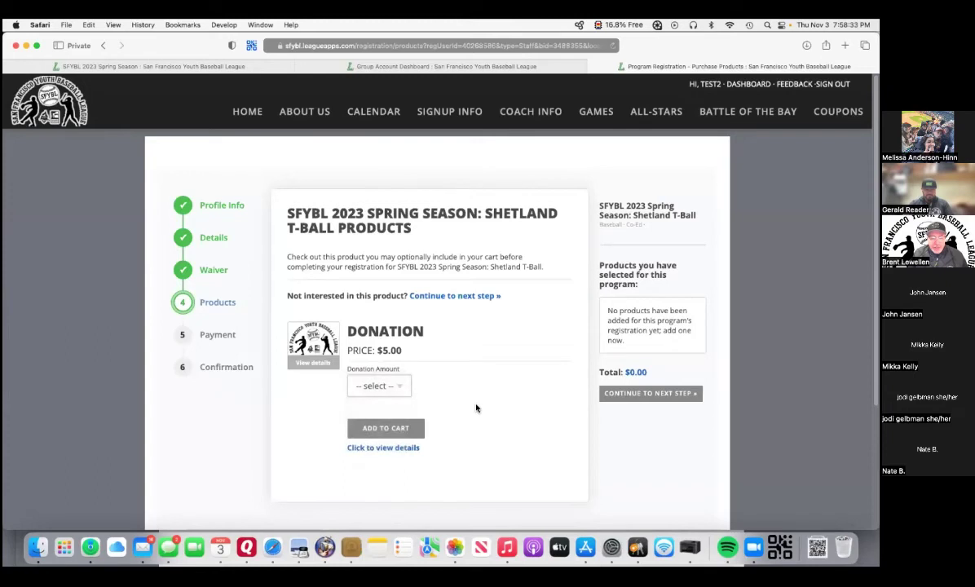
left_click(676, 395)
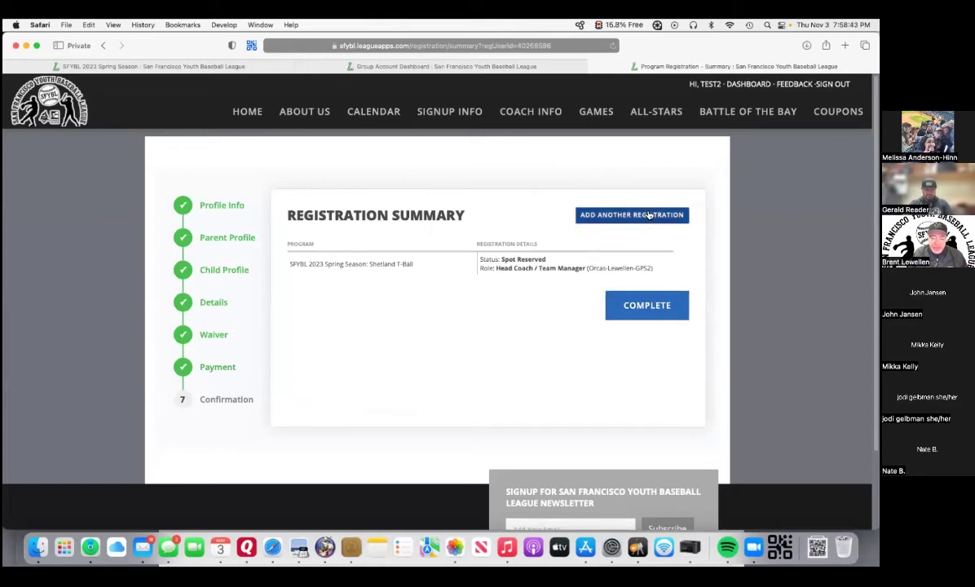
left_click(643, 306)
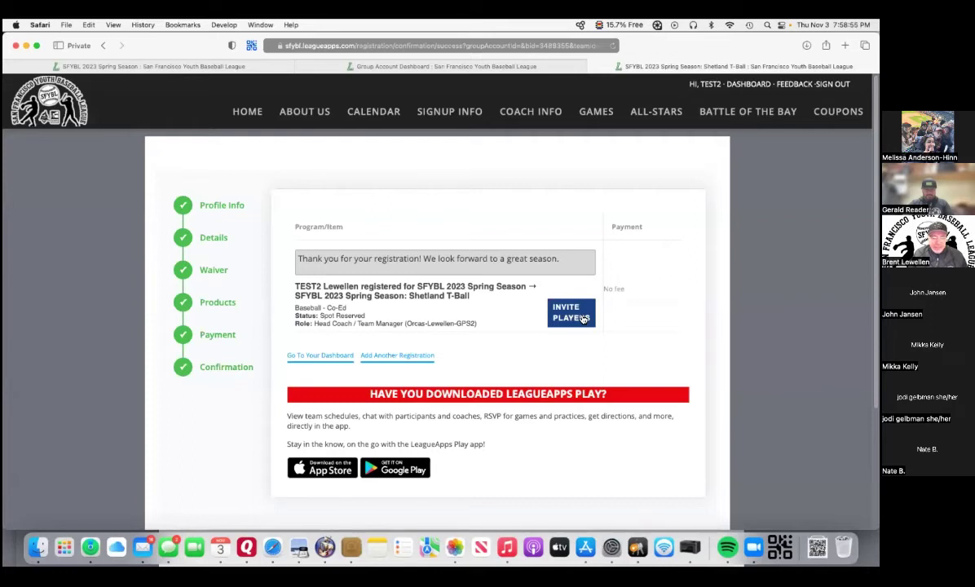
Go to the dashboard showing the Head Coach / Team Manager role for Orcas-Lewellen-GPS2.
left_click(332, 361)
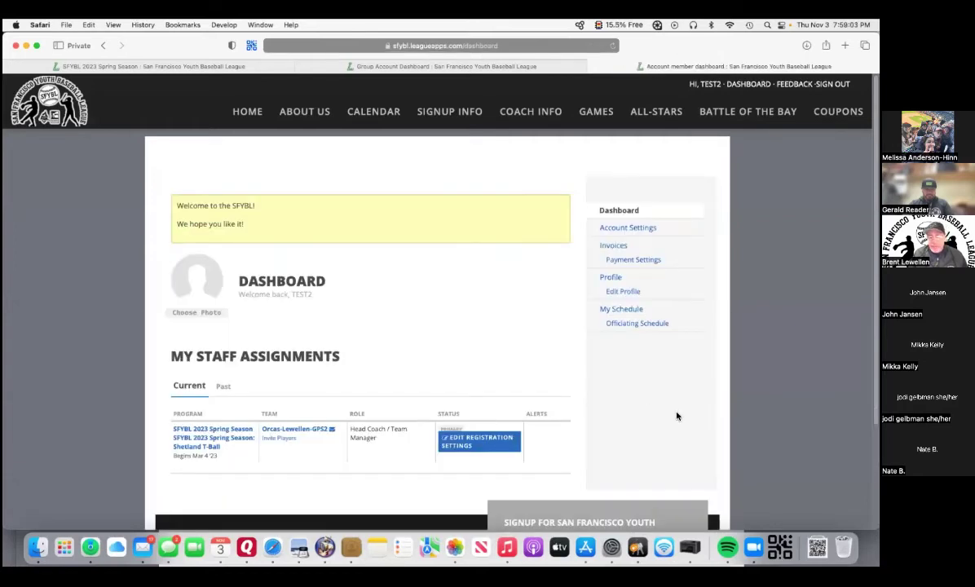
scroll(665, 412, "down", 3)
scroll(665, 413, "up", 3)
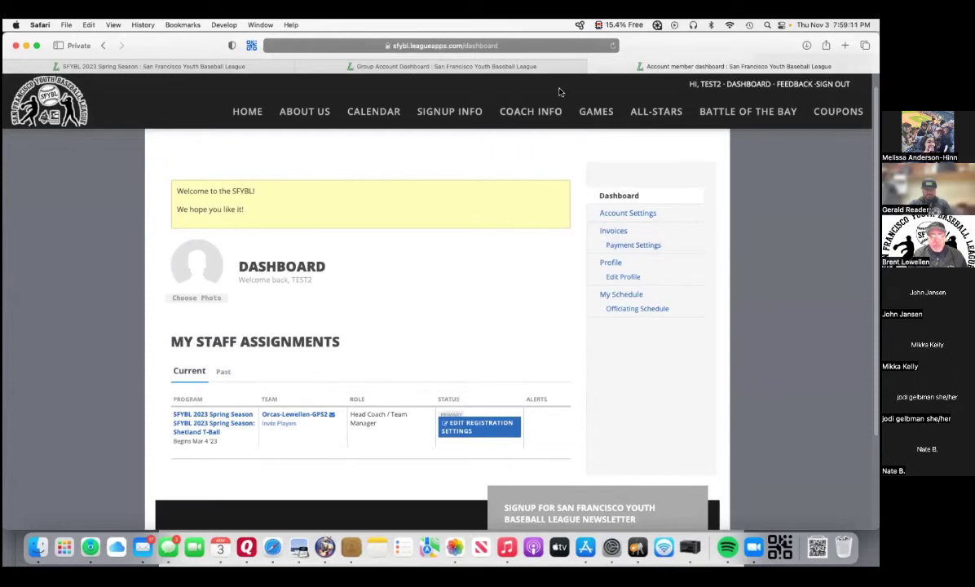
scroll(380, 87, "up", 1)
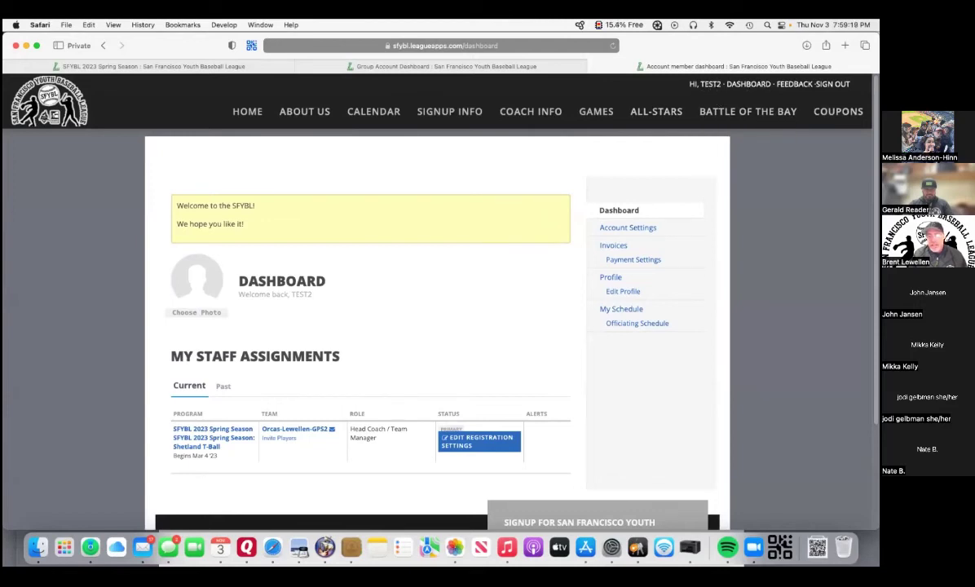
mouse_move(526, 242)
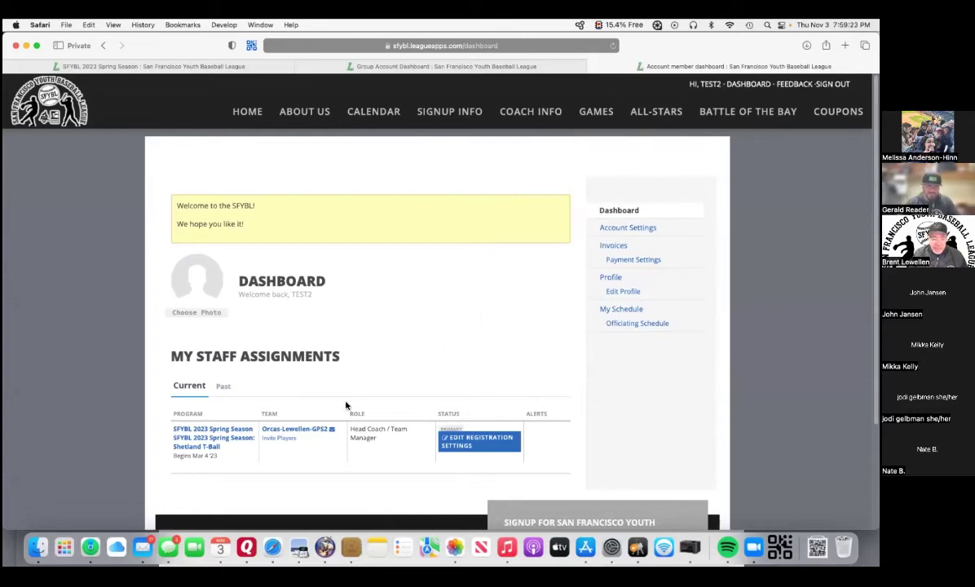
Invite two parent e-mail addresses to Orcas-Lewellen-GPS2 with the message 'Please join my team'.
left_click(287, 440)
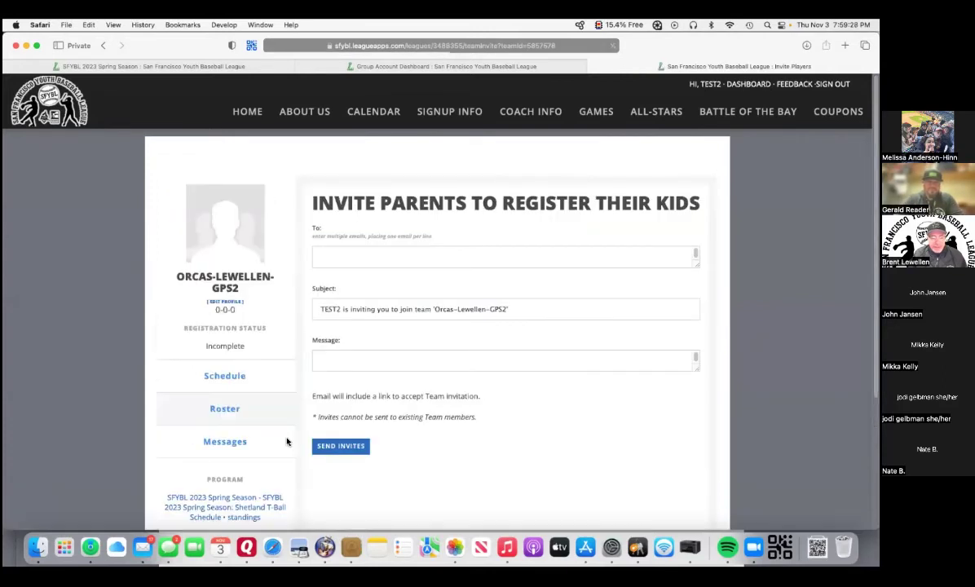
left_click(344, 256)
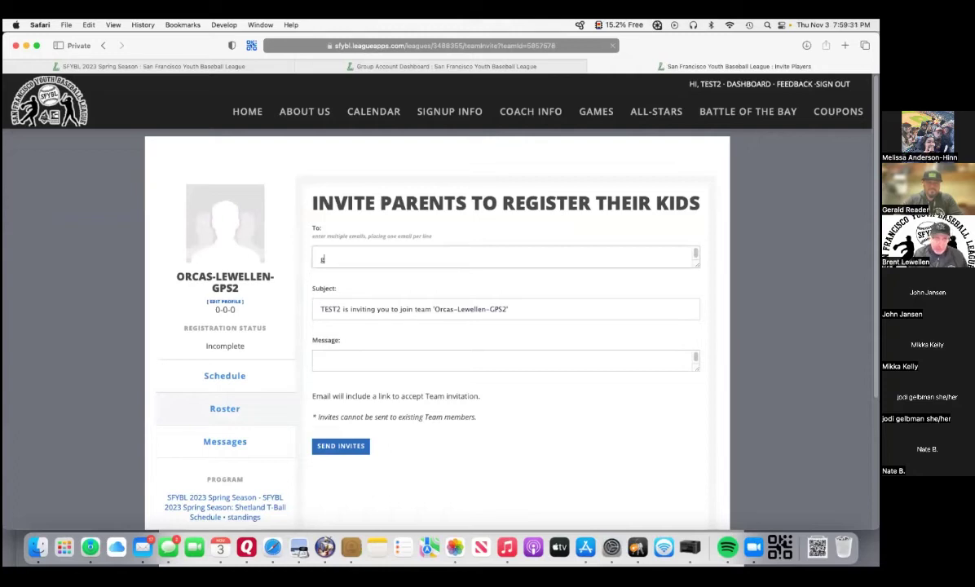
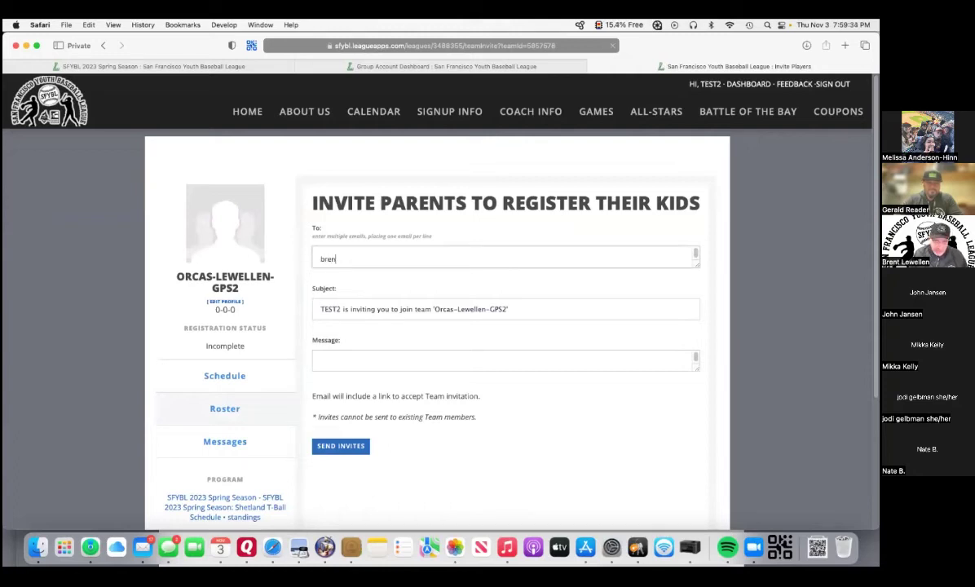
left_click(330, 362)
type("Please join my team")
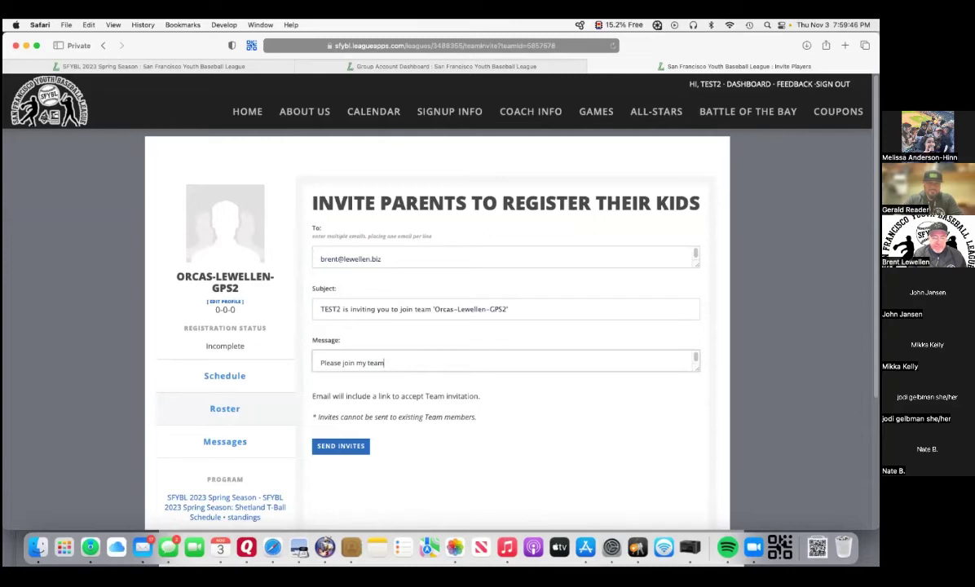
left_click(386, 259)
key("Return")
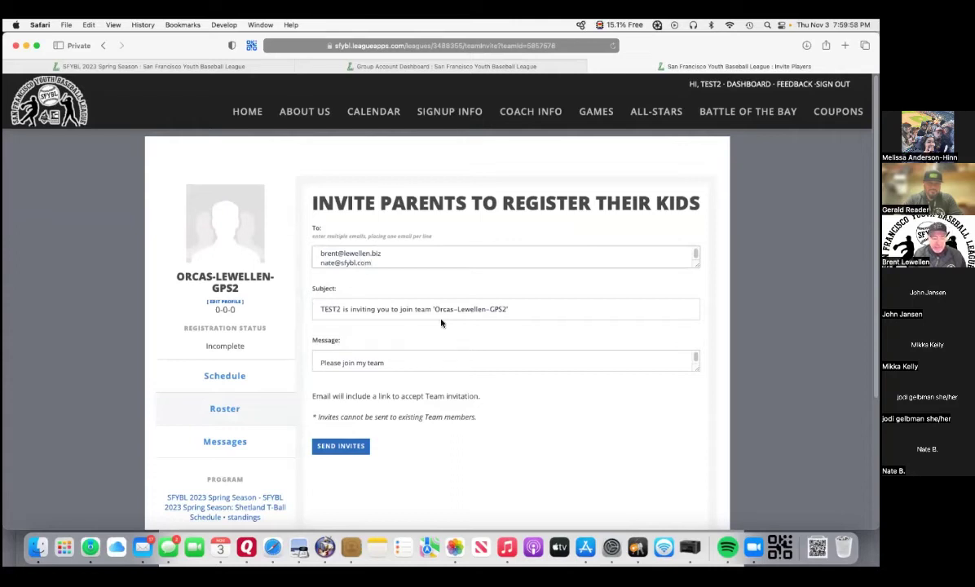
left_click(334, 453)
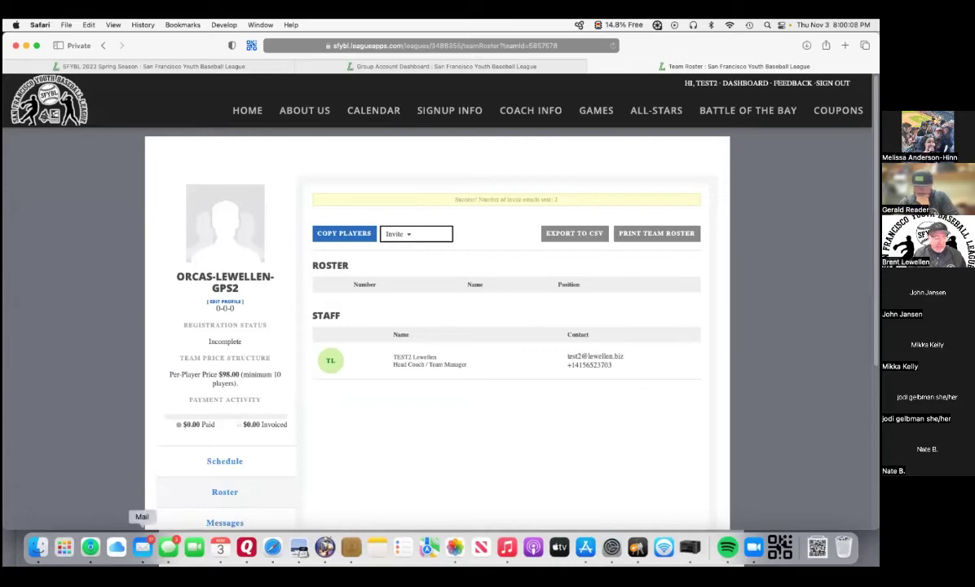
left_click(143, 547)
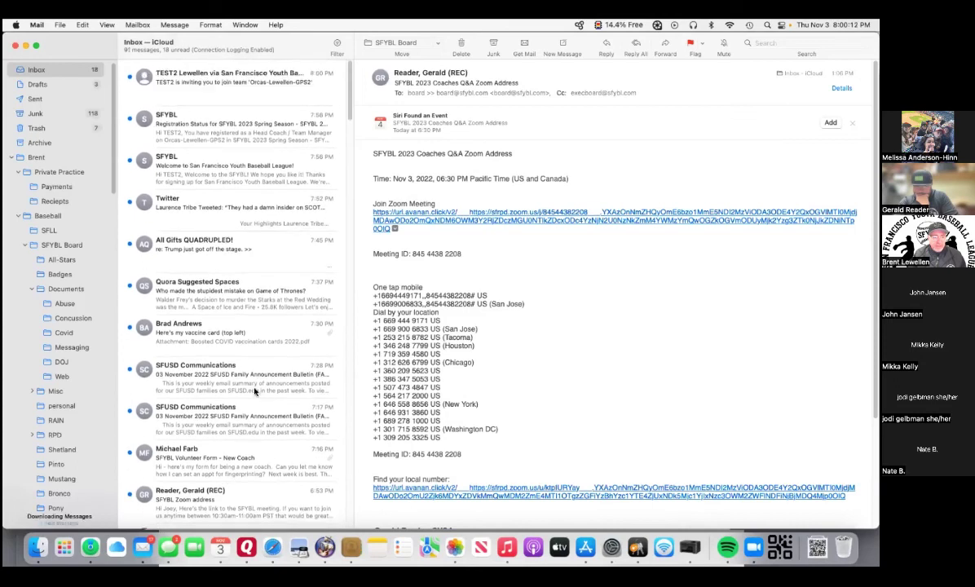
Open the Orcas-Lewellen-GPS2 invitation e-mail in Mail and accept the invite.
left_click(236, 85)
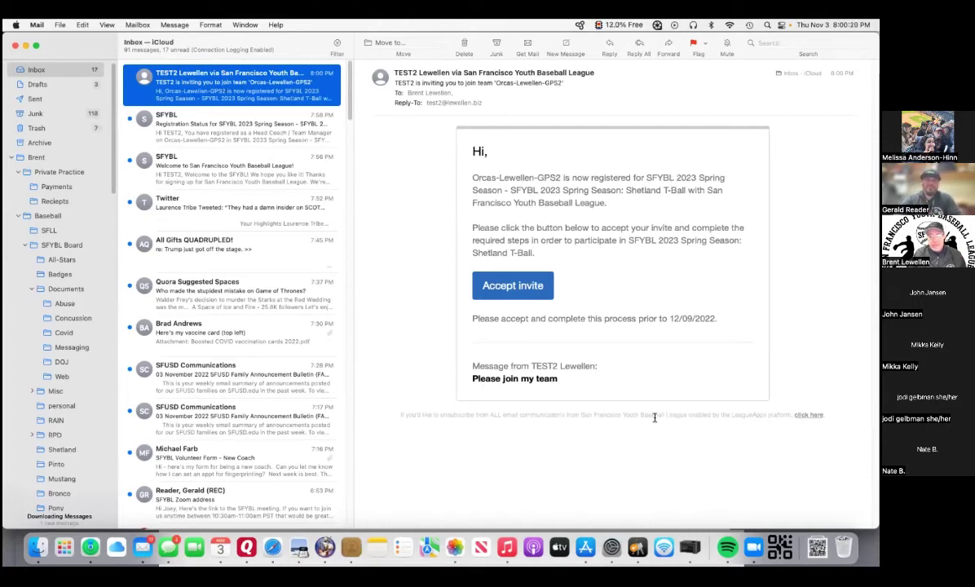
left_click(511, 287)
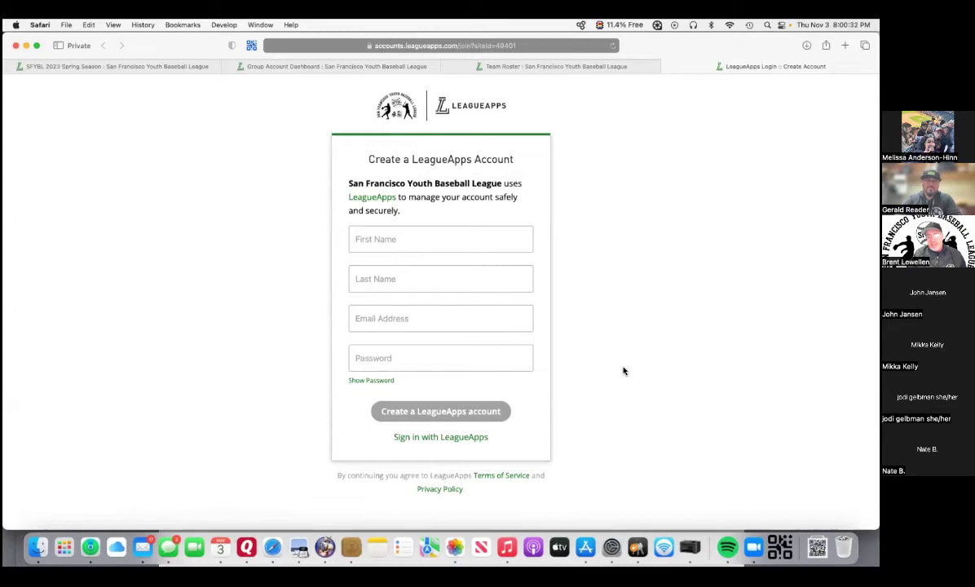
Create a parent account with first name, last name, e-mail and password.
left_click(447, 241)
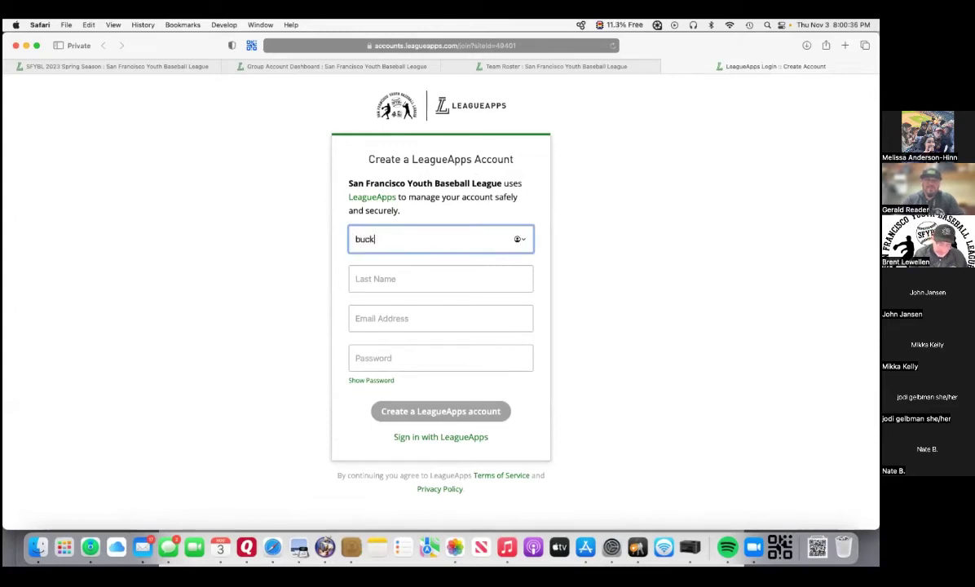
left_click(411, 281)
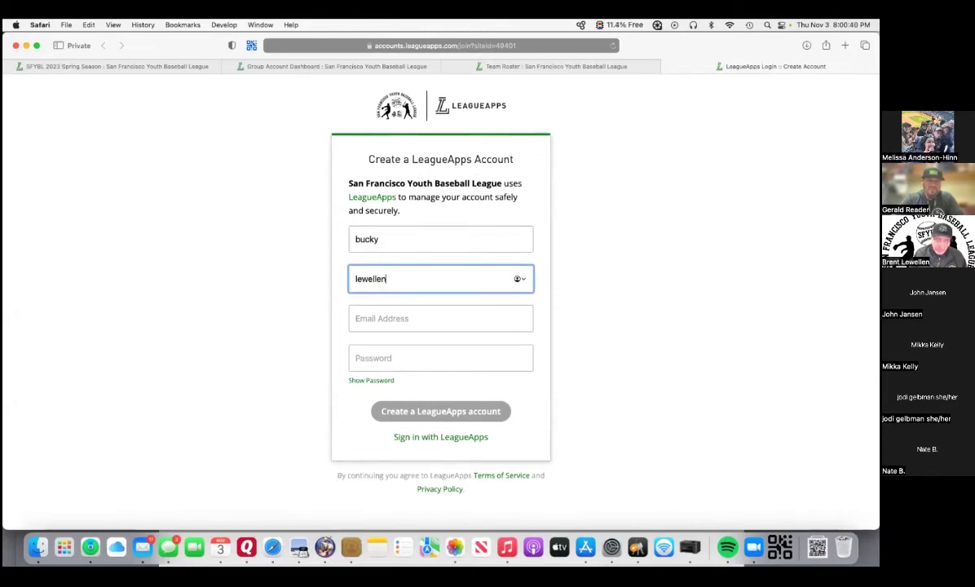
left_click(405, 325)
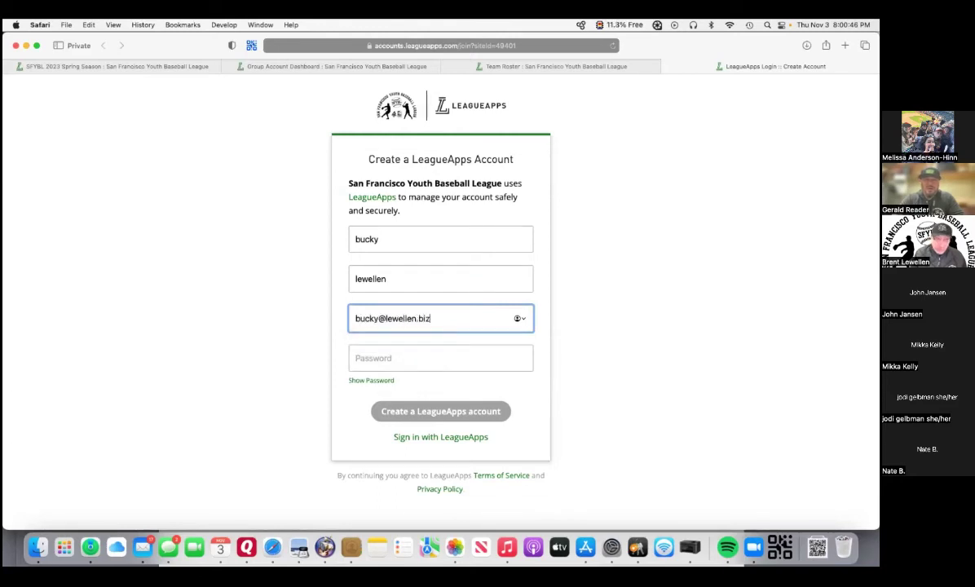
left_click(364, 355)
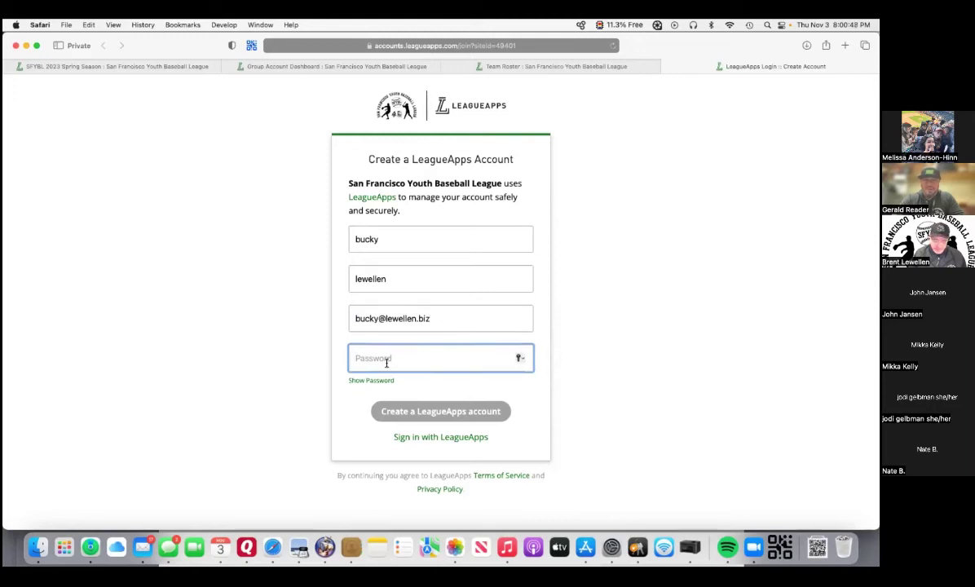
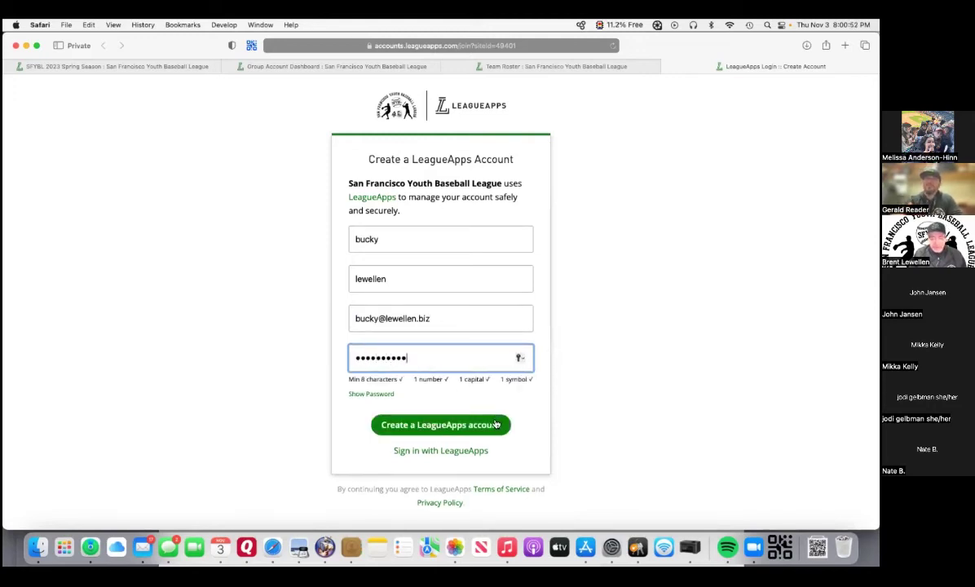
left_click(489, 431)
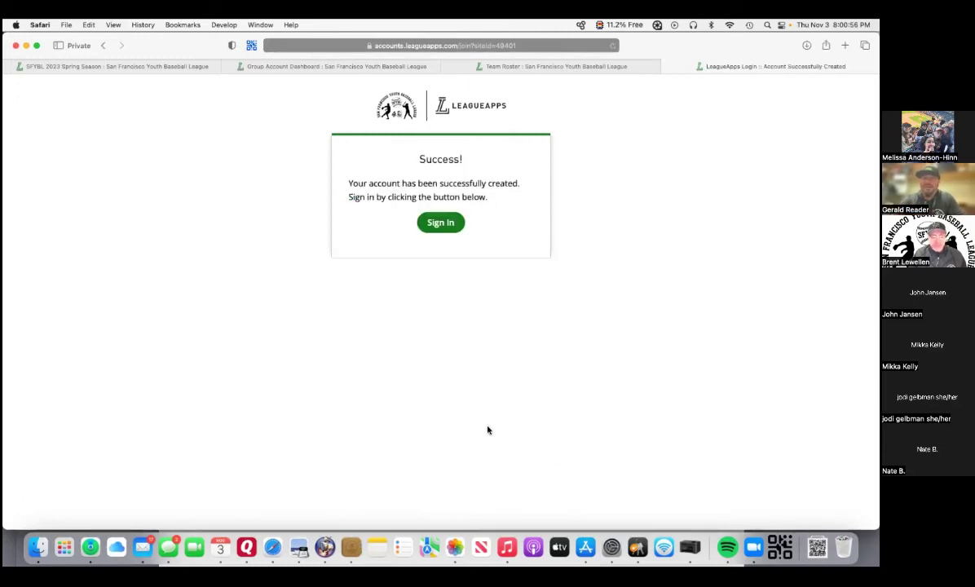
Sign in to LeagueApps with the parent account's e-mail and password.
left_click(447, 229)
left_click(417, 193)
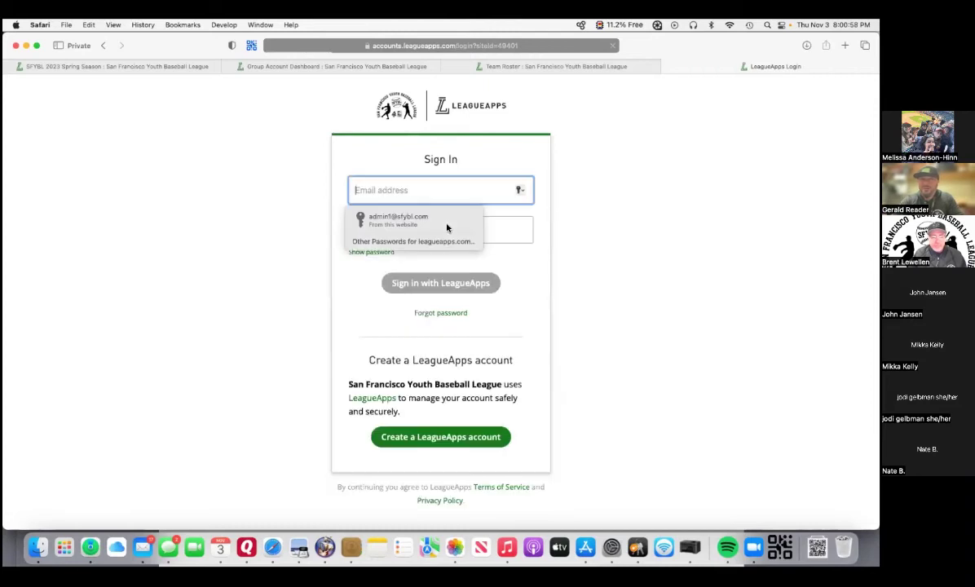
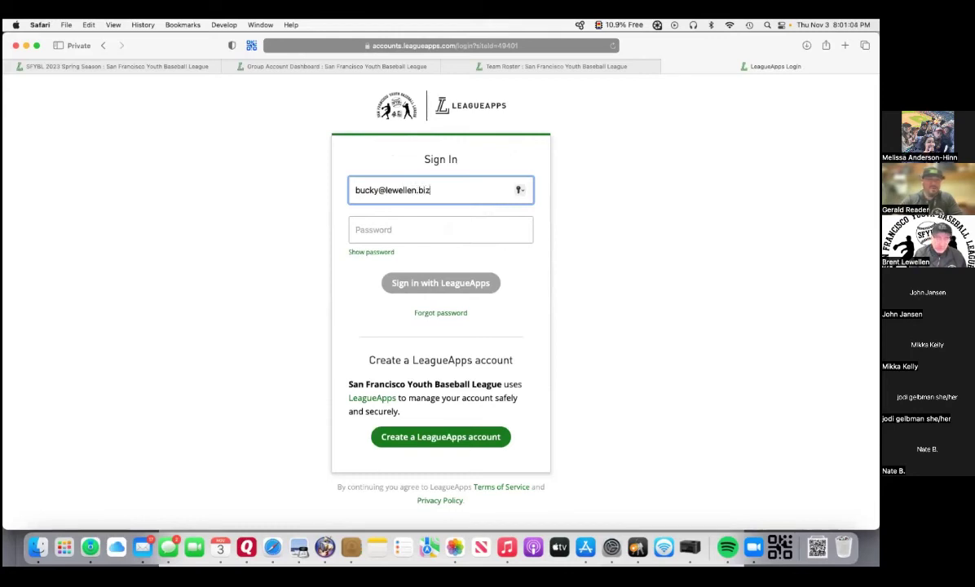
left_click(412, 229)
type("********")
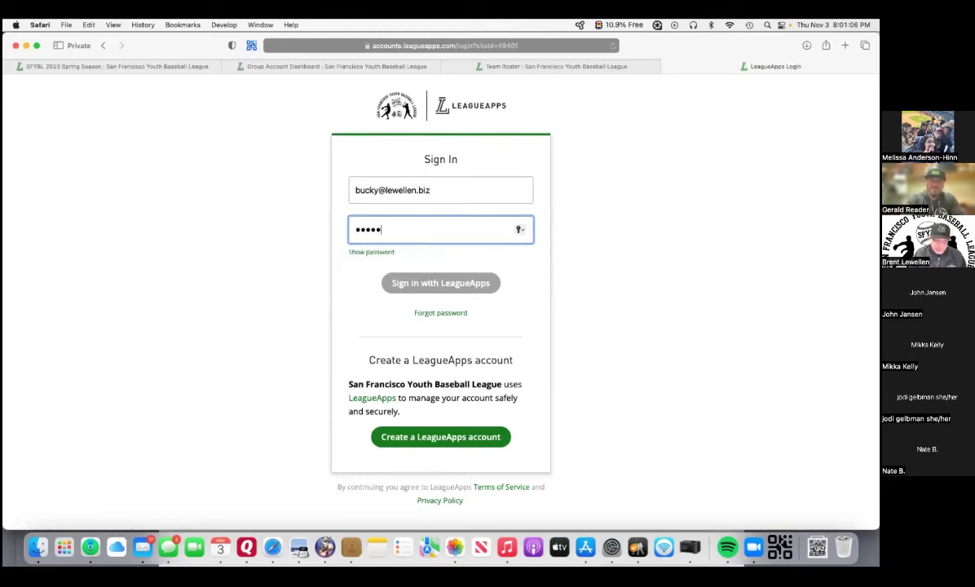
type("*")
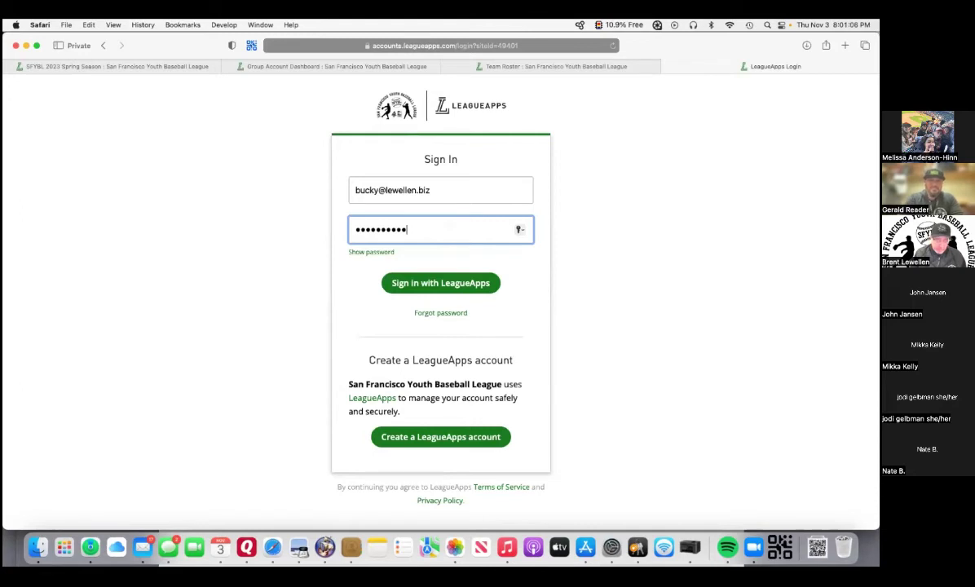
left_click(443, 284)
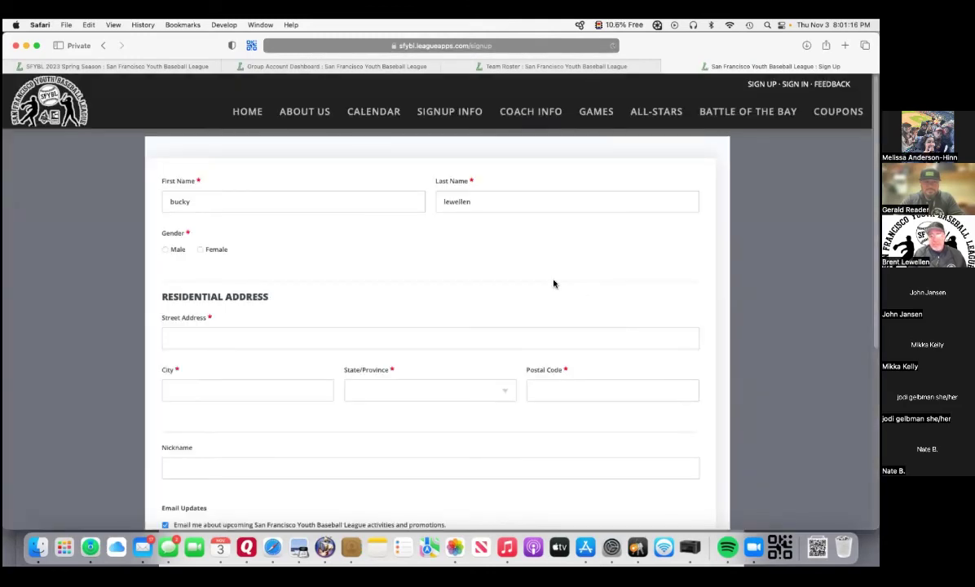
Set the parent's gender to Male and fill the street address from the saved autofill contact.
scroll(346, 276, "down", 5)
scroll(348, 277, "up", 5)
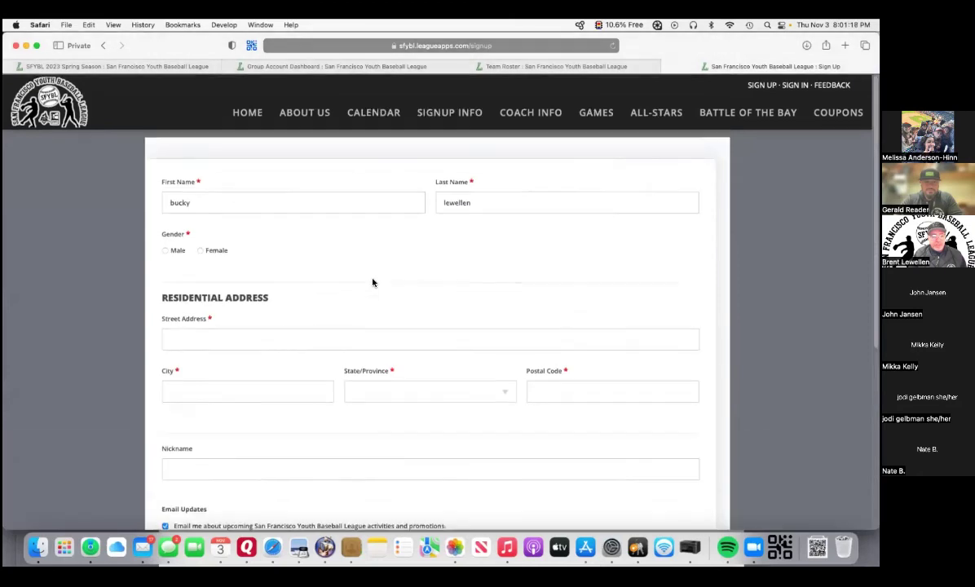
scroll(373, 283, "down", 1)
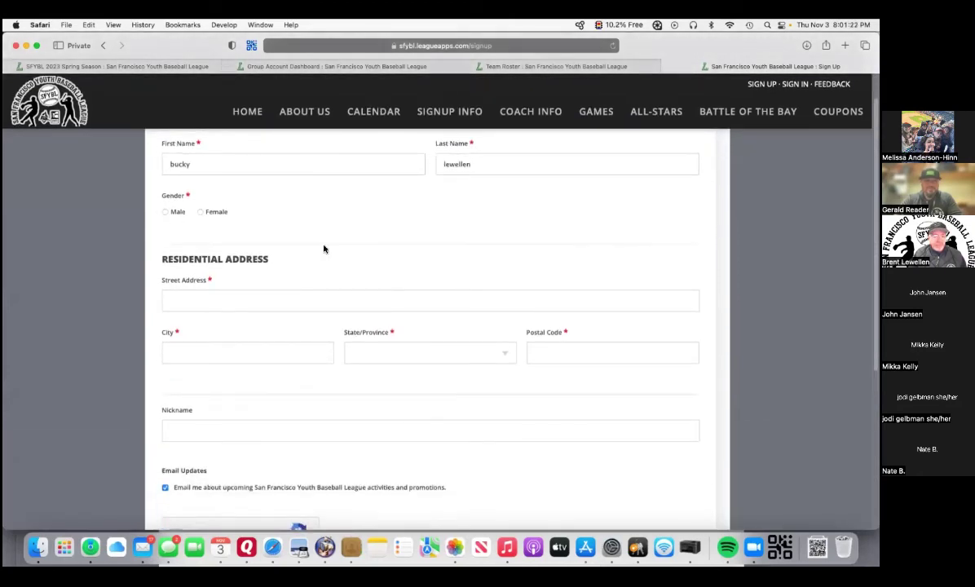
scroll(325, 250, "up", 1)
left_click(165, 251)
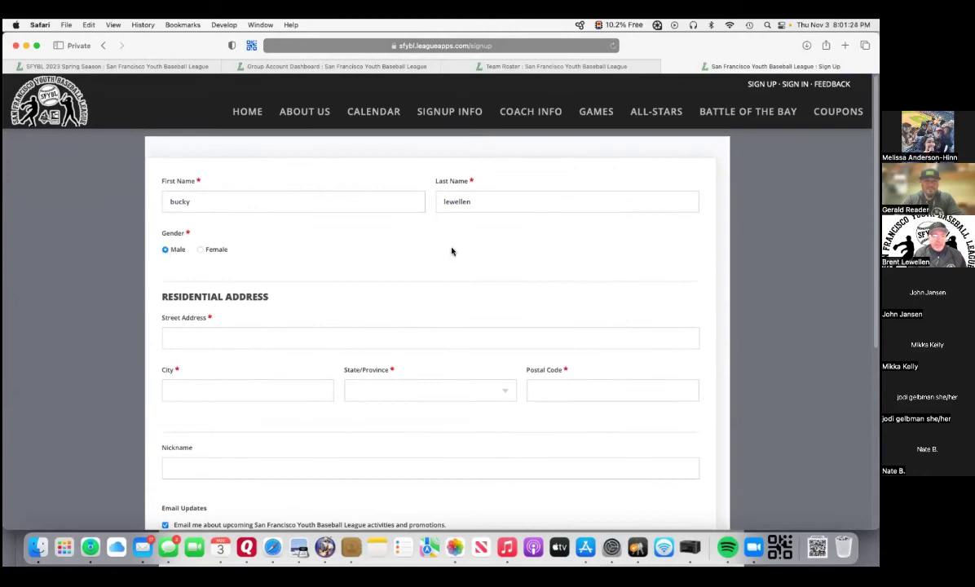
scroll(522, 277, "down", 1)
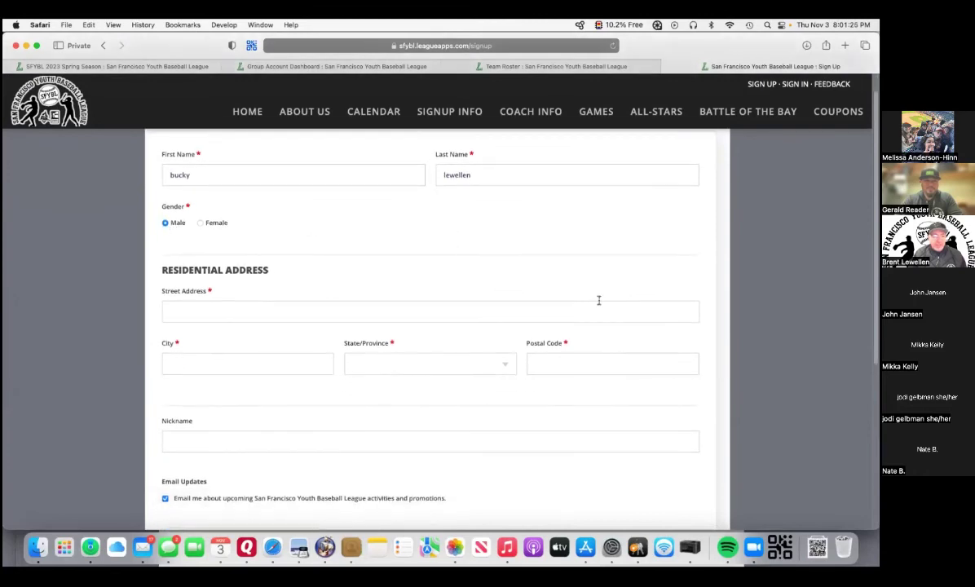
left_click(680, 310)
left_click(220, 336)
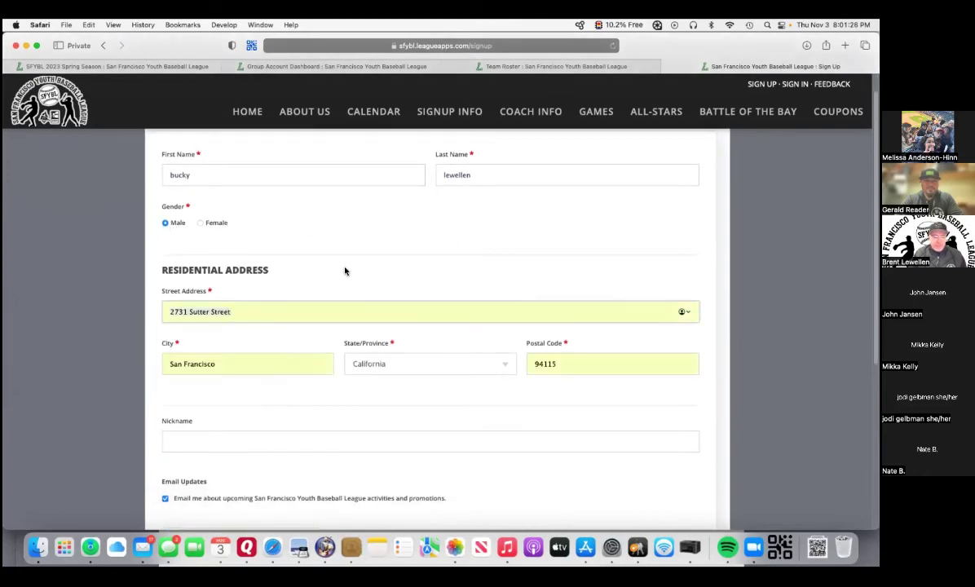
scroll(344, 273, "down", 5)
Solve the motorcycle image captcha and save the profile to continue to registration.
left_click(171, 409)
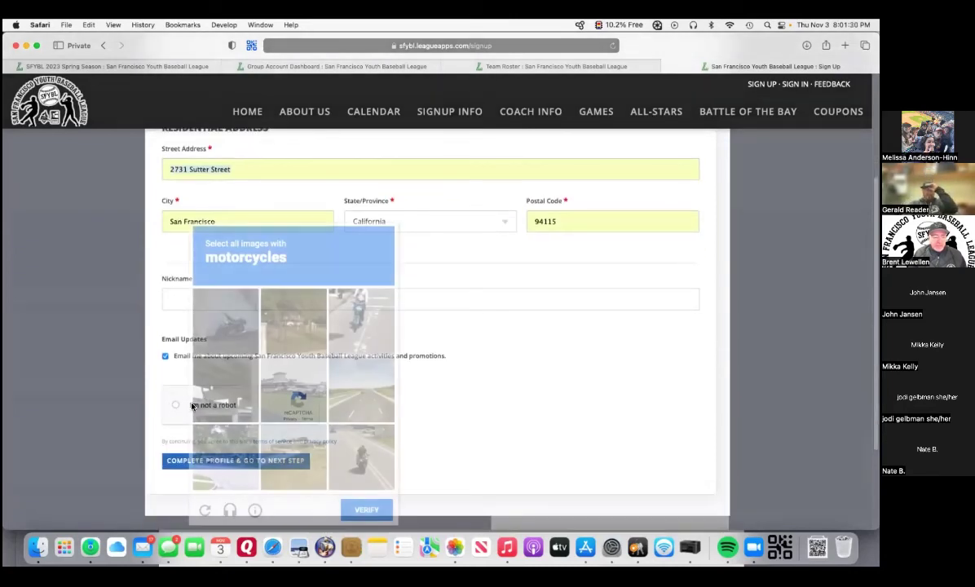
left_click(249, 321)
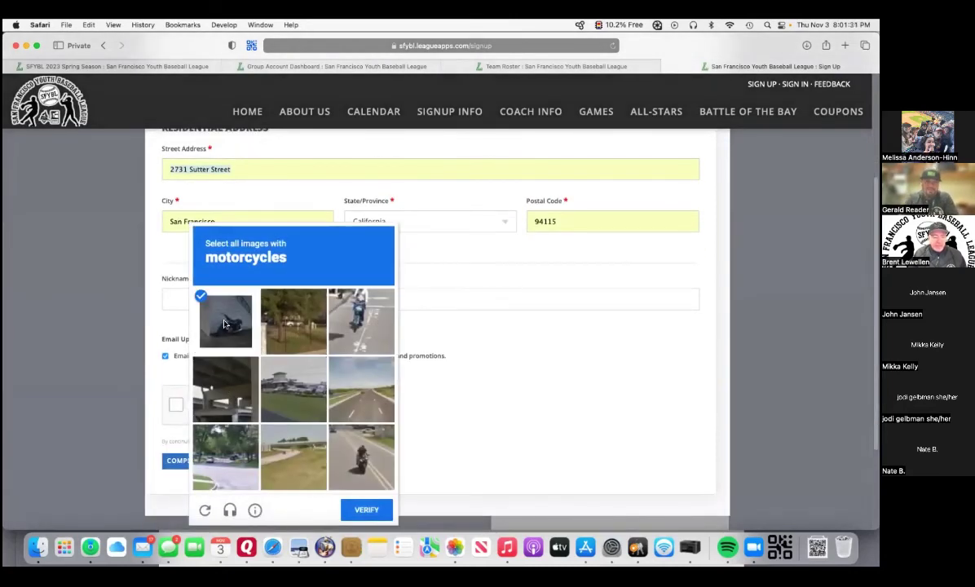
left_click(361, 456)
left_click(366, 318)
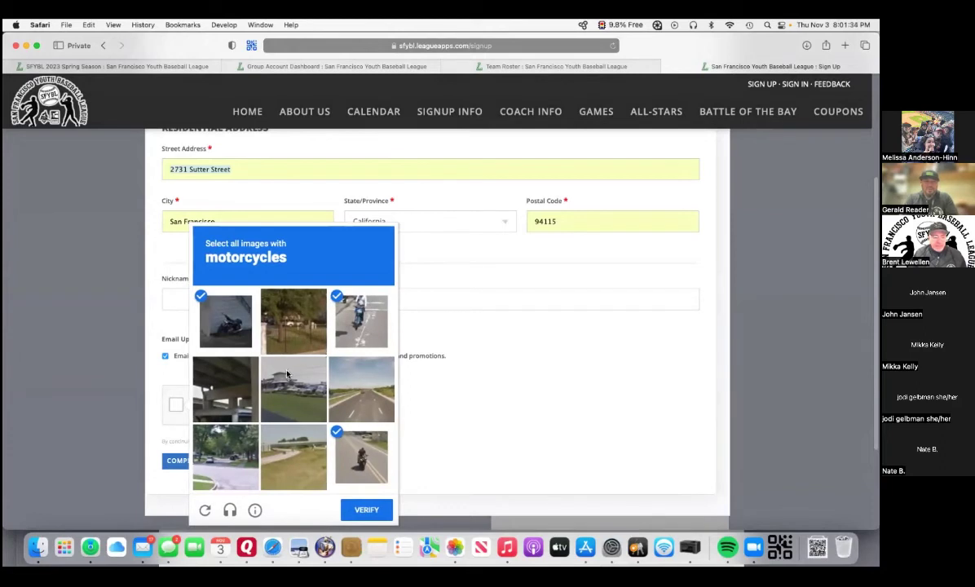
left_click(359, 505)
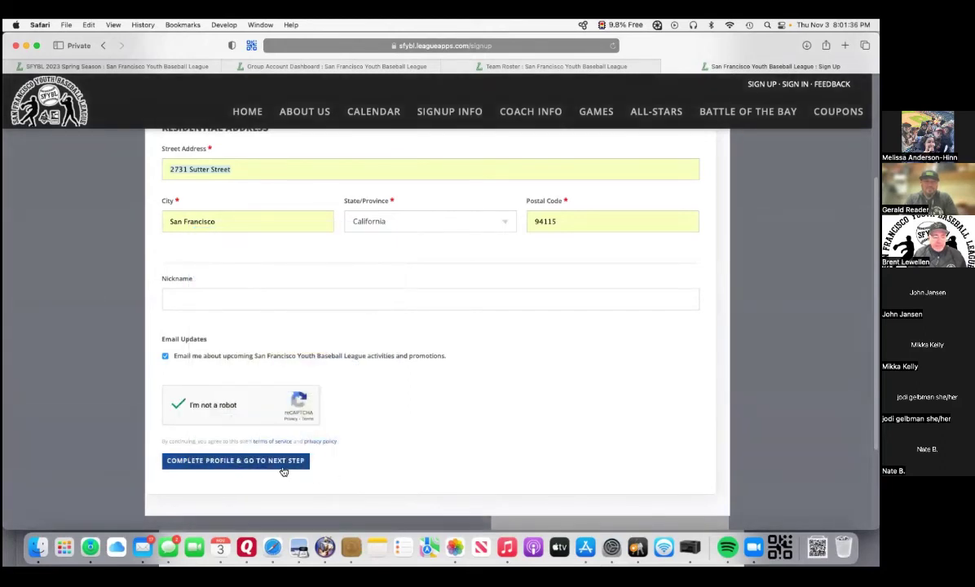
left_click(282, 464)
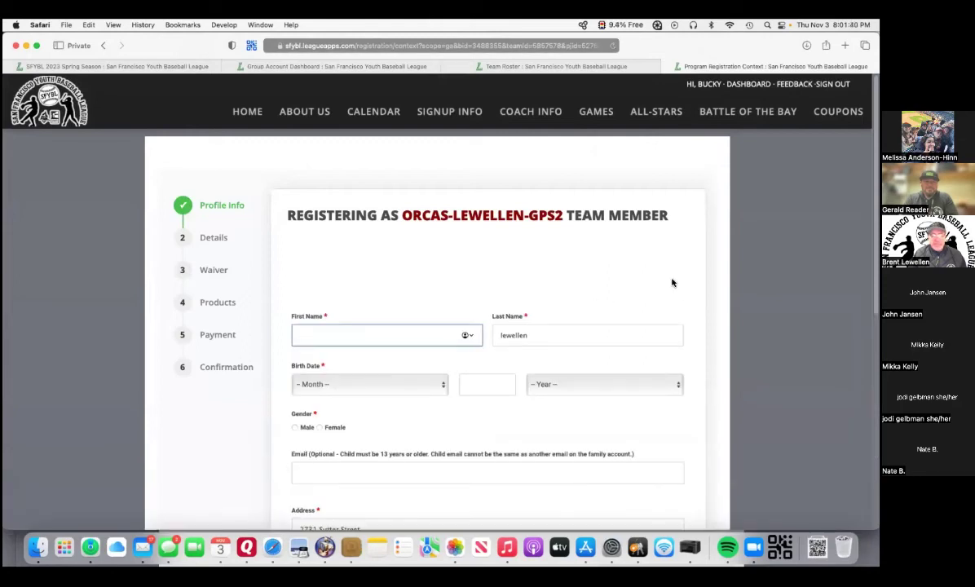
Review the Orcas-Lewellen-GPS2 Profile Info form, then return to the 'Link to setup a team' slide.
scroll(670, 283, "down", 1)
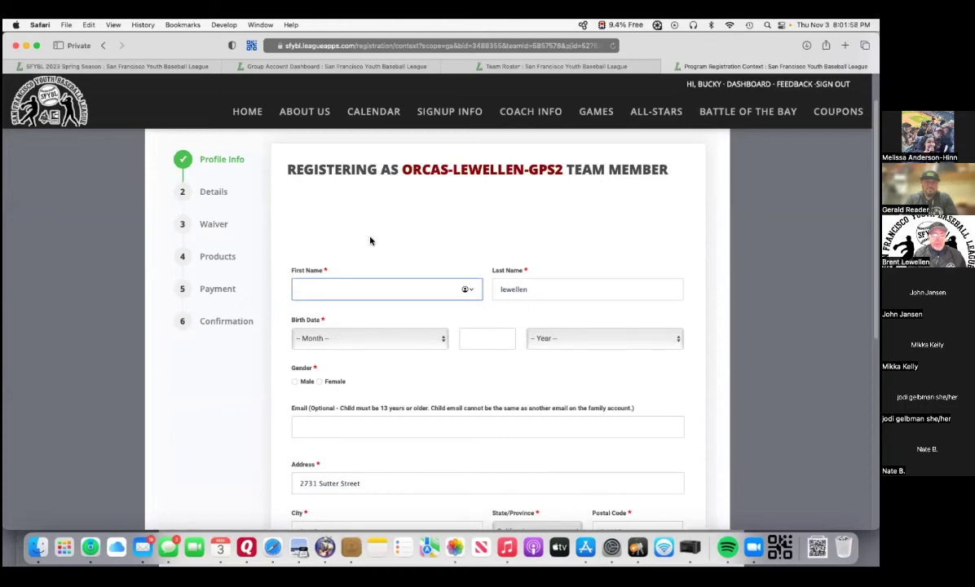
scroll(371, 241, "down", 8)
scroll(367, 239, "up", 3)
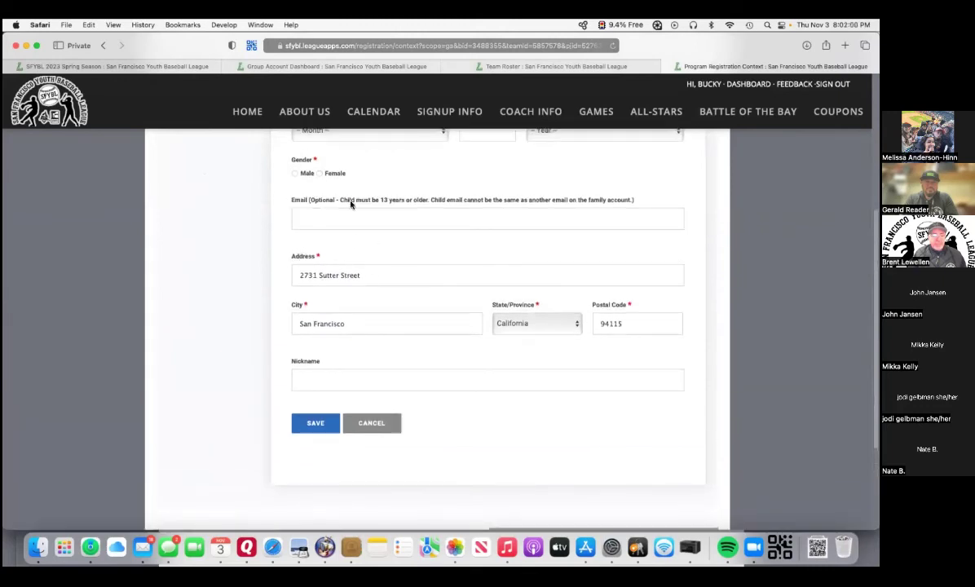
scroll(364, 238, "up", 5)
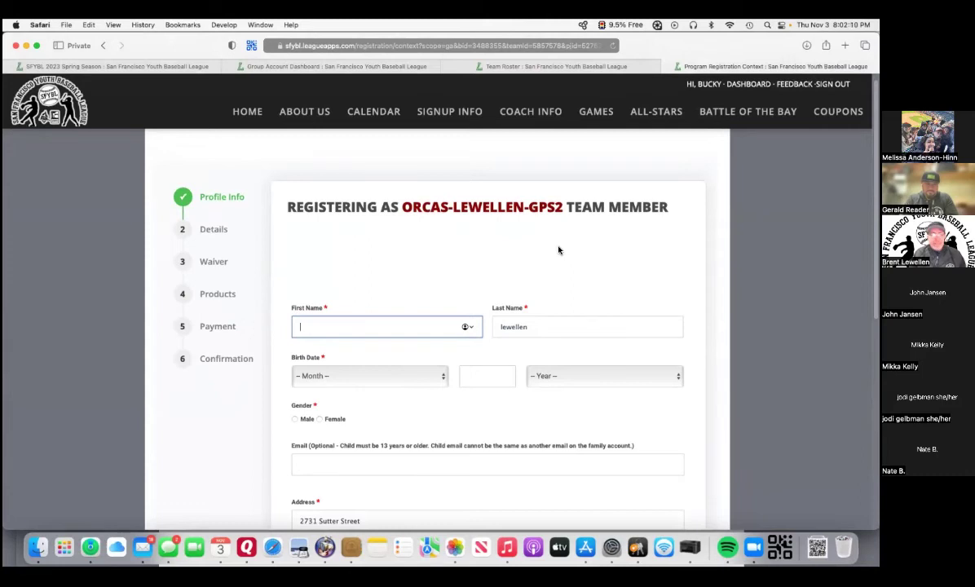
scroll(558, 250, "down", 8)
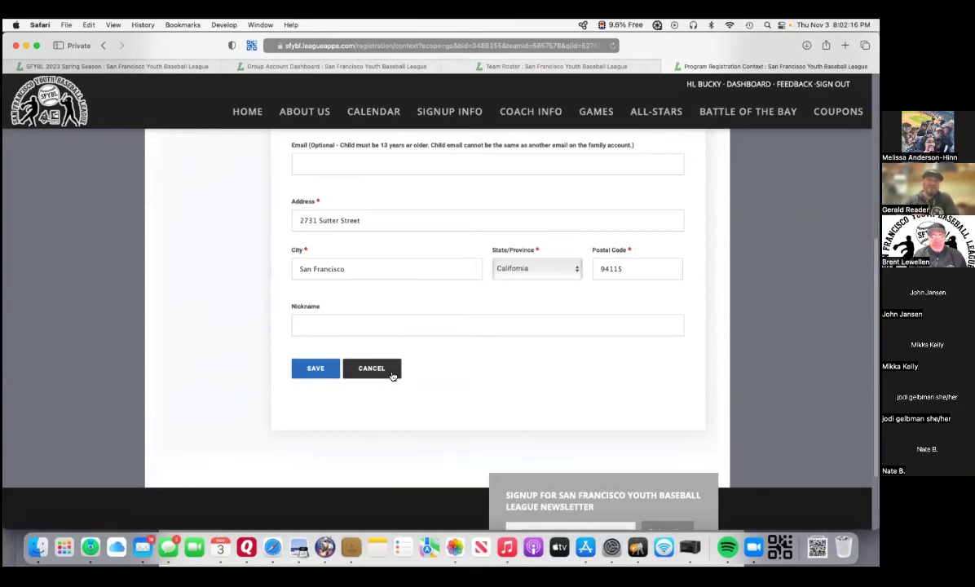
scroll(462, 377, "up", 5)
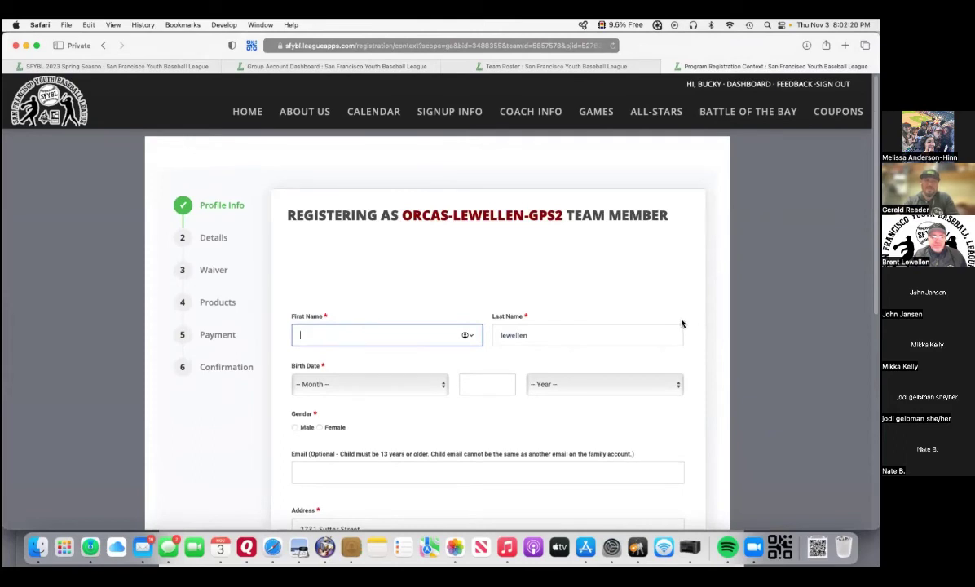
scroll(682, 324, "down", 1)
scroll(559, 317, "down", 4)
scroll(558, 317, "down", 1)
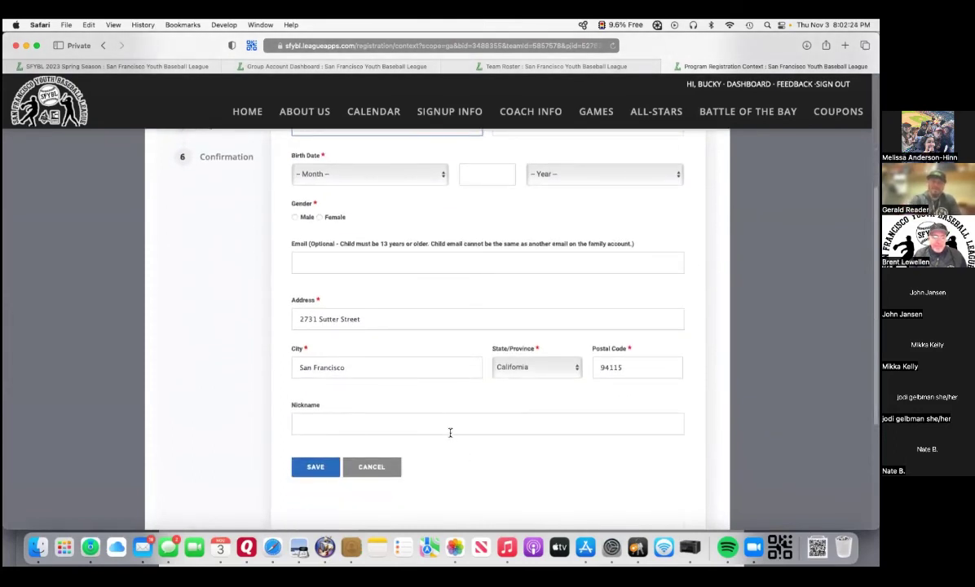
scroll(451, 431, "up", 3)
scroll(445, 428, "up", 2)
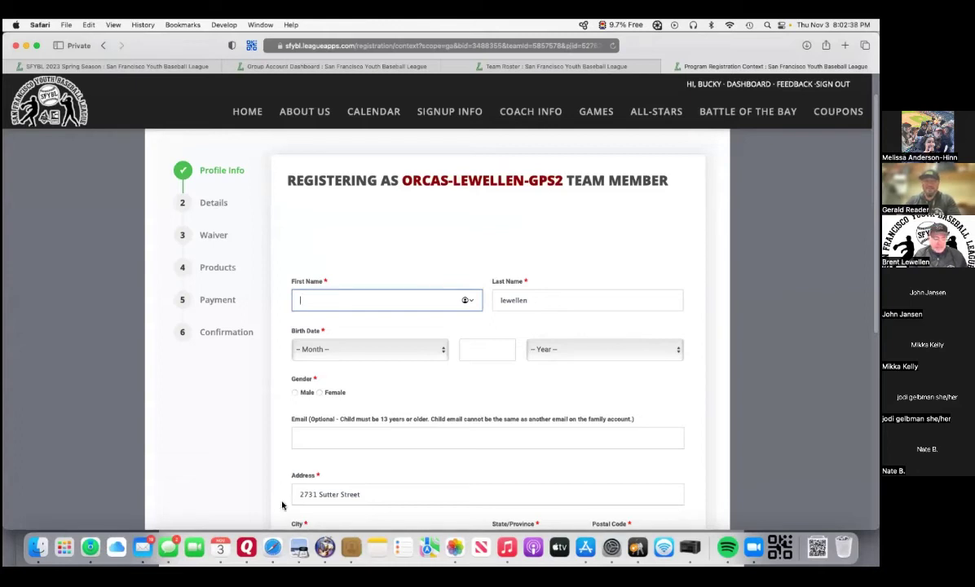
left_click(272, 547)
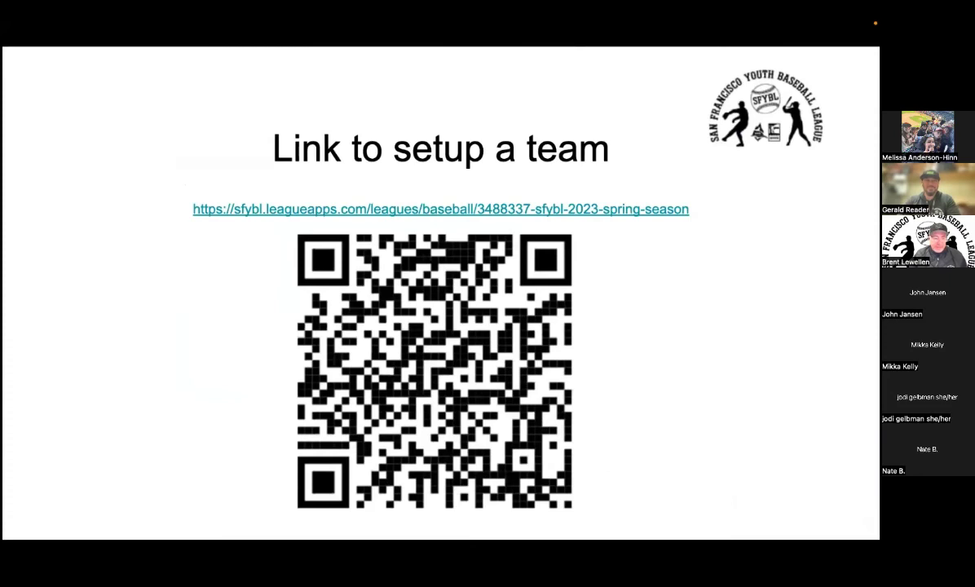